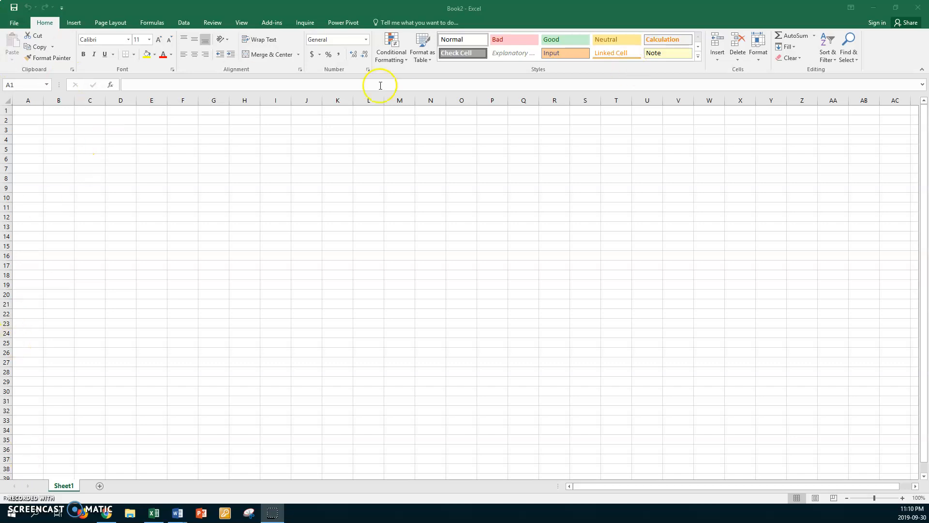
# - Open the xx national assembly workbook from the CLASSES V Drive > PC > Teaching Documents folder on the data (D:) drive
pyautogui.click(20, 25)
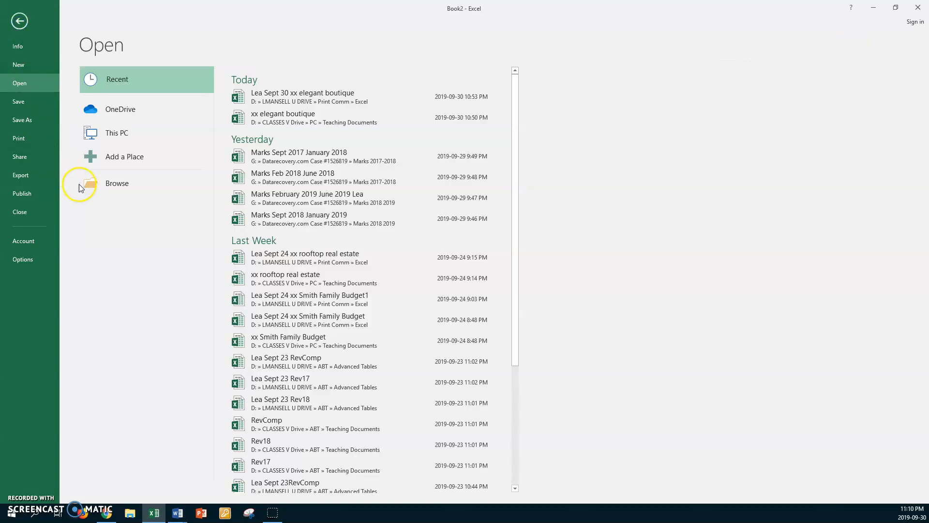
pyautogui.click(108, 183)
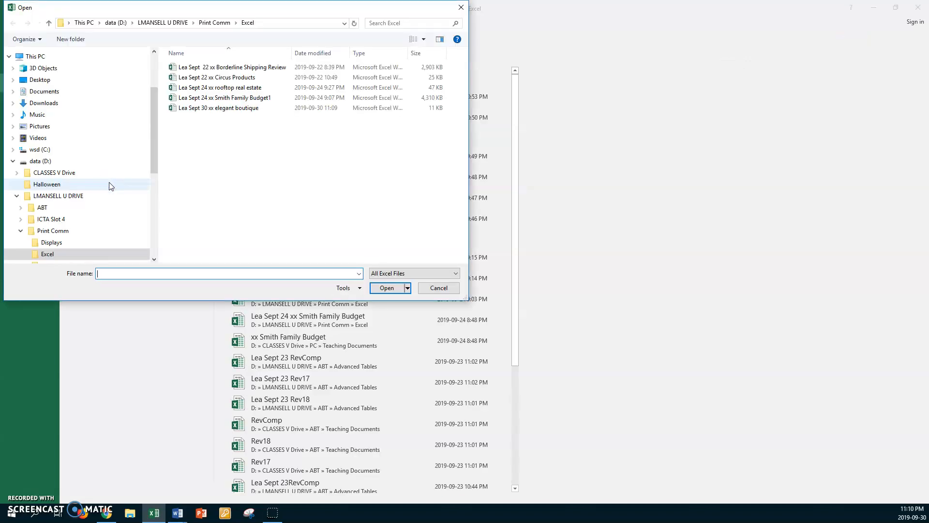
pyautogui.click(44, 174)
pyautogui.doubleClick(176, 87)
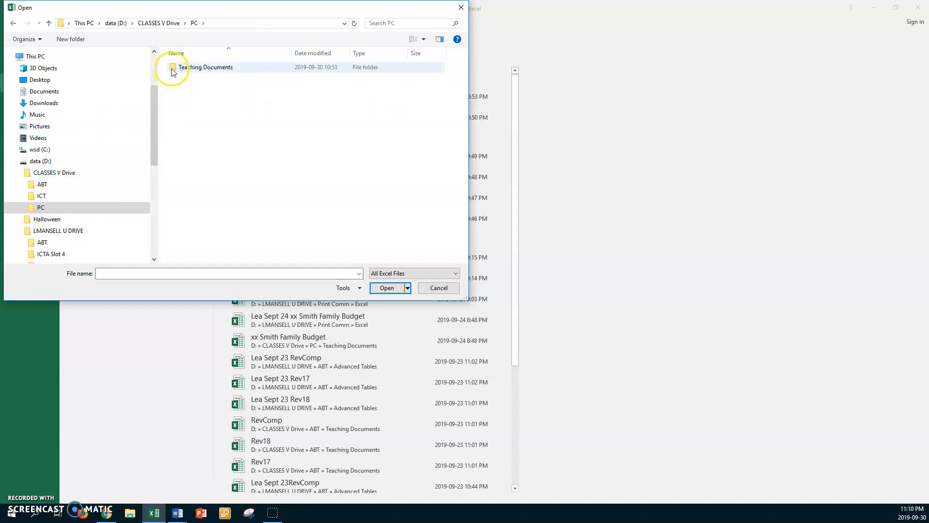
pyautogui.doubleClick(173, 69)
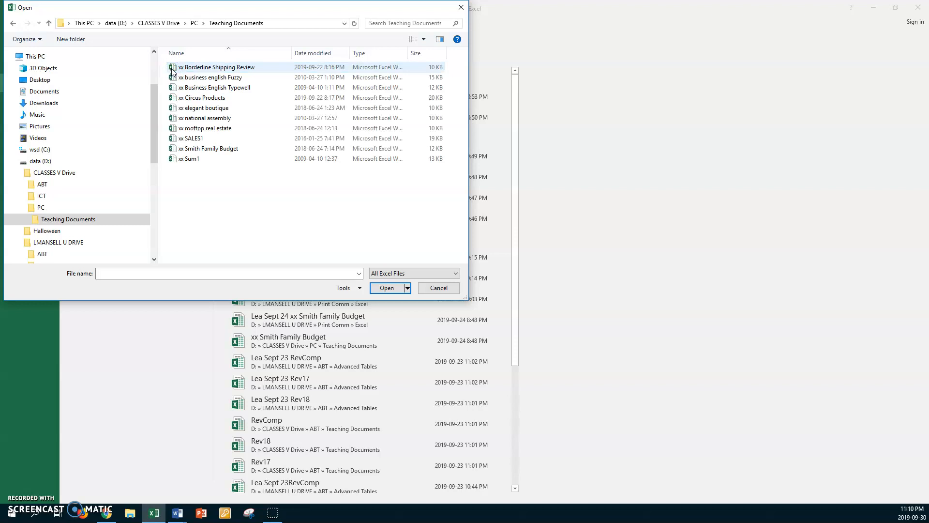
pyautogui.click(202, 119)
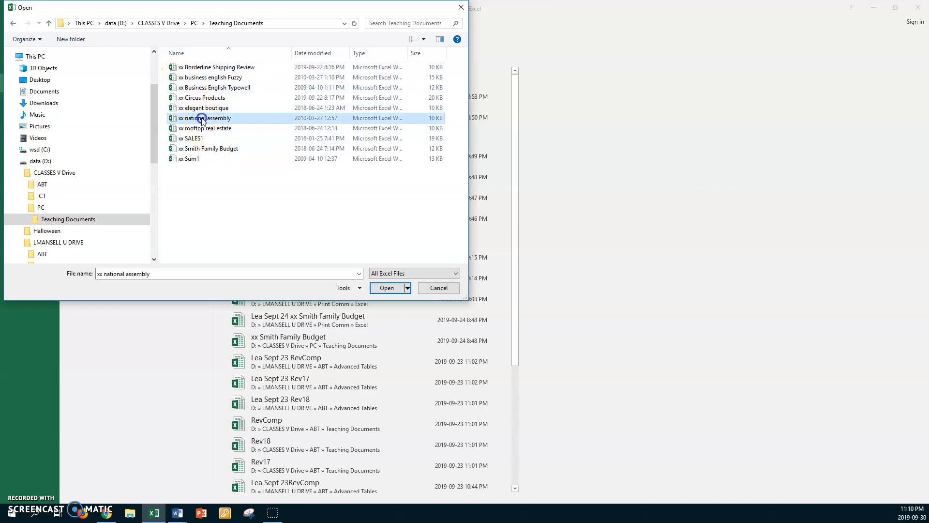
pyautogui.doubleClick(171, 121)
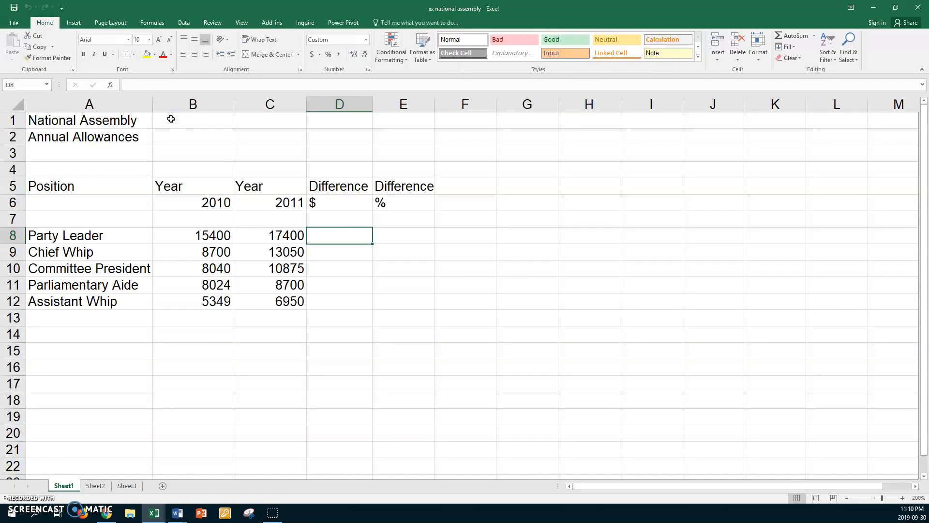
# - Start saving a copy of the workbook and choose the Print Comm > Excel folder on the personal U drive as its location
pyautogui.click(14, 23)
pyautogui.click(18, 62)
pyautogui.click(21, 119)
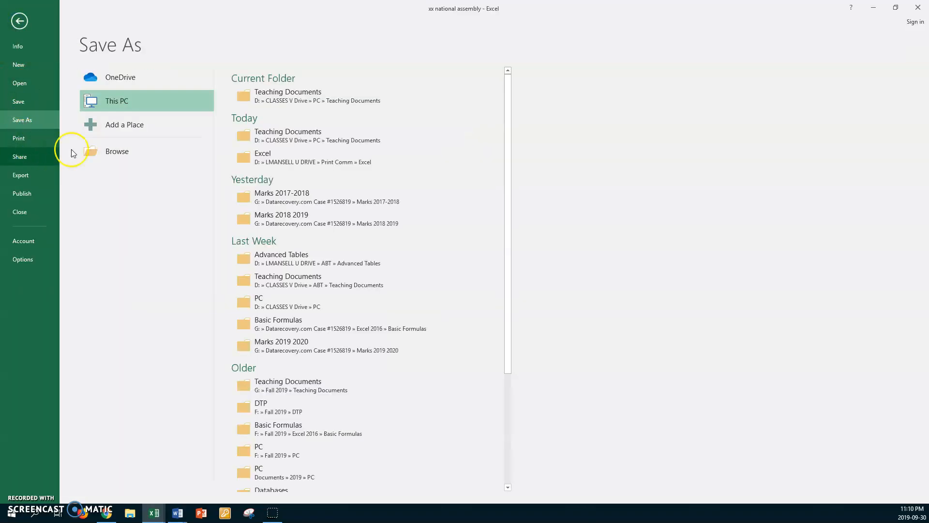
pyautogui.click(120, 151)
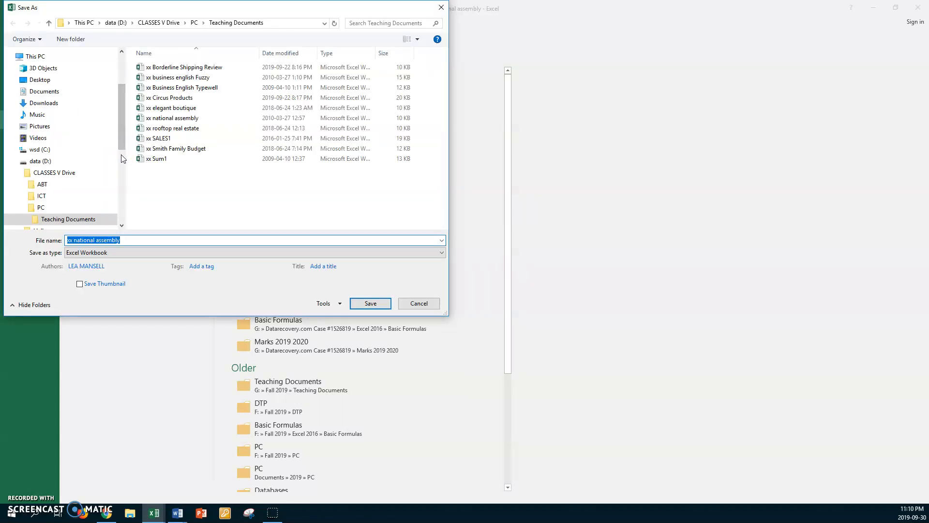
pyautogui.moveTo(120, 141); pyautogui.dragTo(115, 166)
pyautogui.click(73, 169)
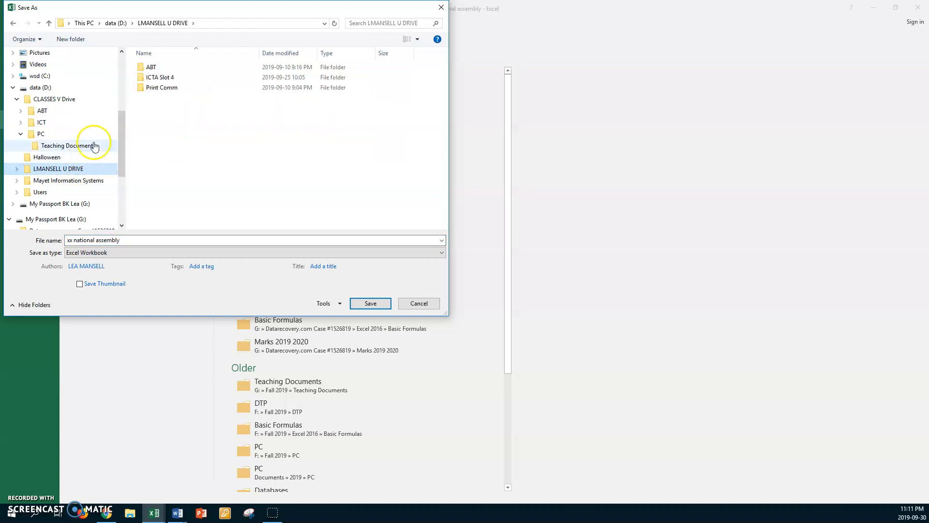
pyautogui.doubleClick(137, 86)
pyautogui.doubleClick(142, 78)
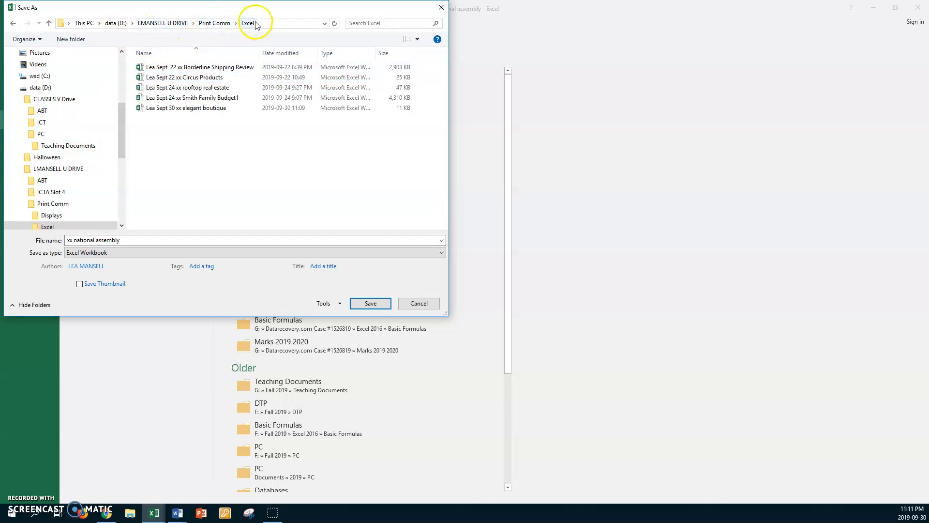
# - Prefix the existing file name with the owner's first name and "Sept 30", and save the copy
pyautogui.click(136, 239)
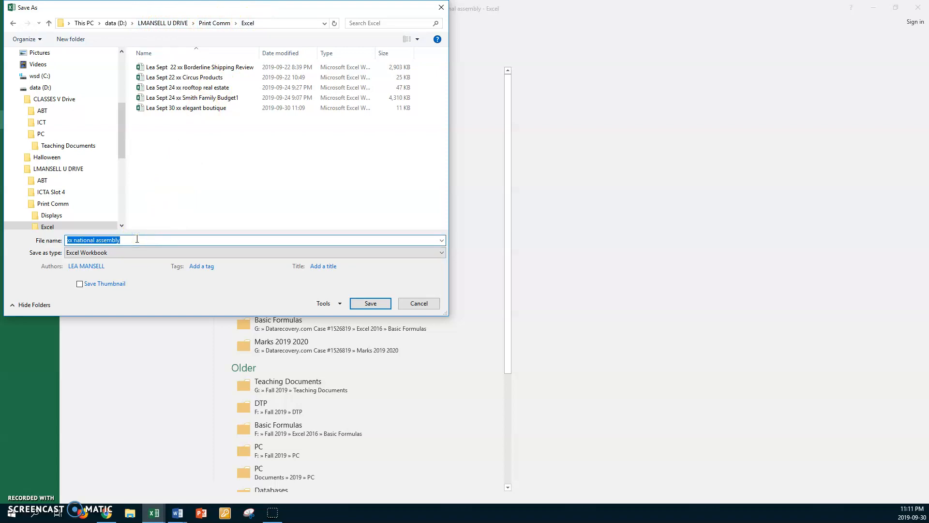
pyautogui.press('Home')
pyautogui.write('Lea Sept')
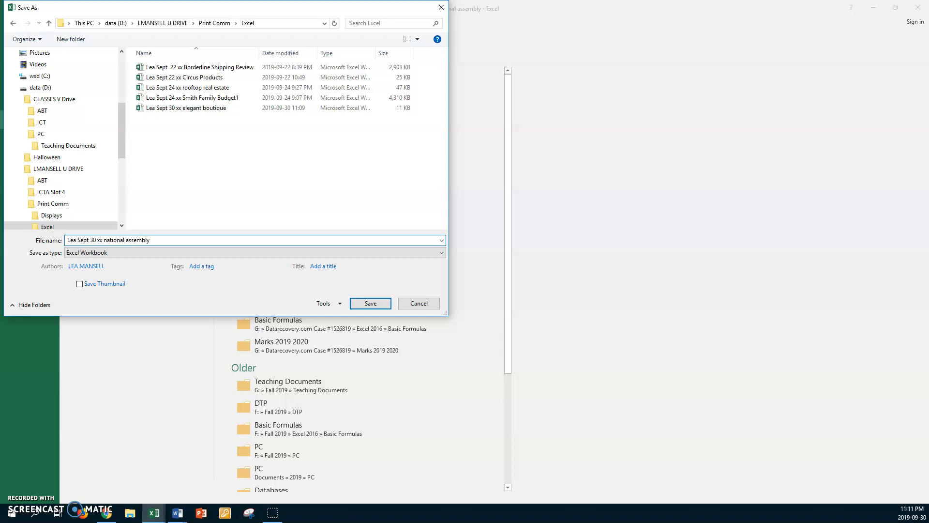
pyautogui.click(371, 303)
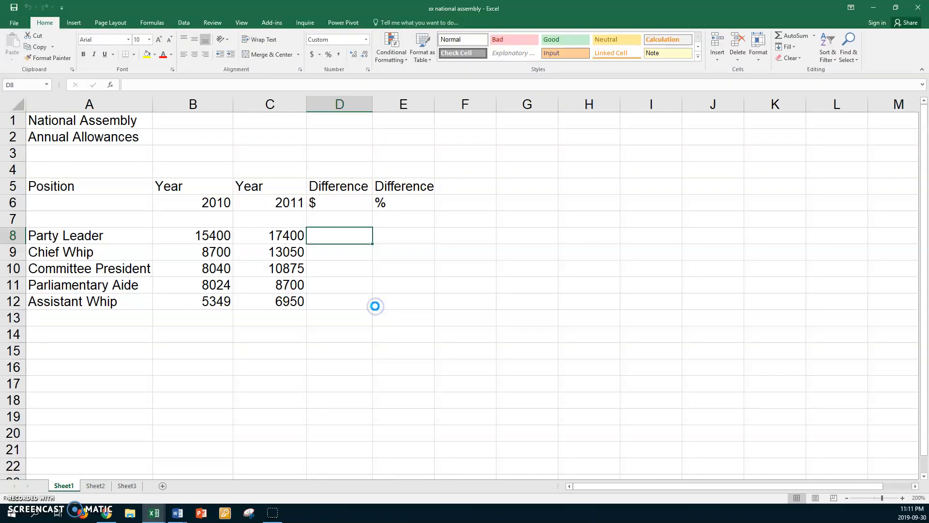
# - Set the font of cells A1:G14 to Calibri, size 12
pyautogui.click(85, 125)
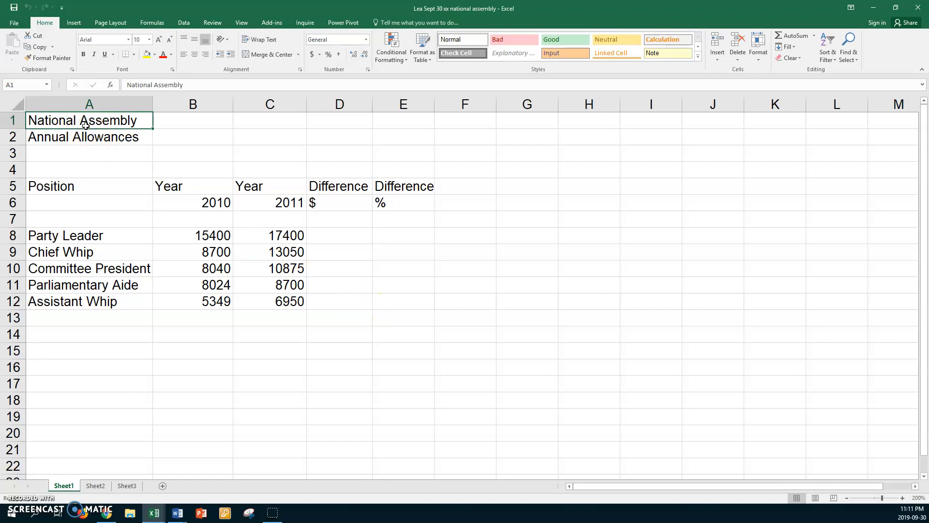
pyautogui.click(73, 122)
pyautogui.keyDown('shift'); pyautogui.click(520, 337); pyautogui.keyUp('shift')
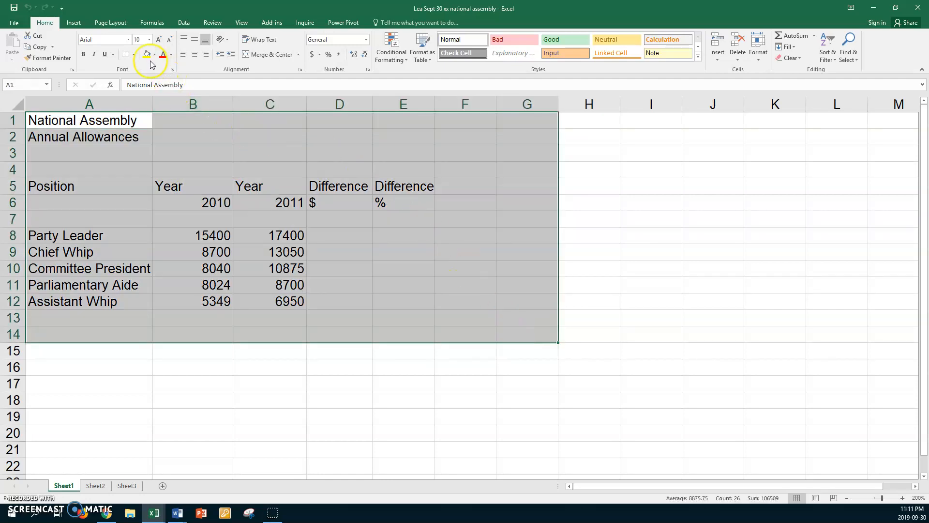
pyautogui.click(128, 39)
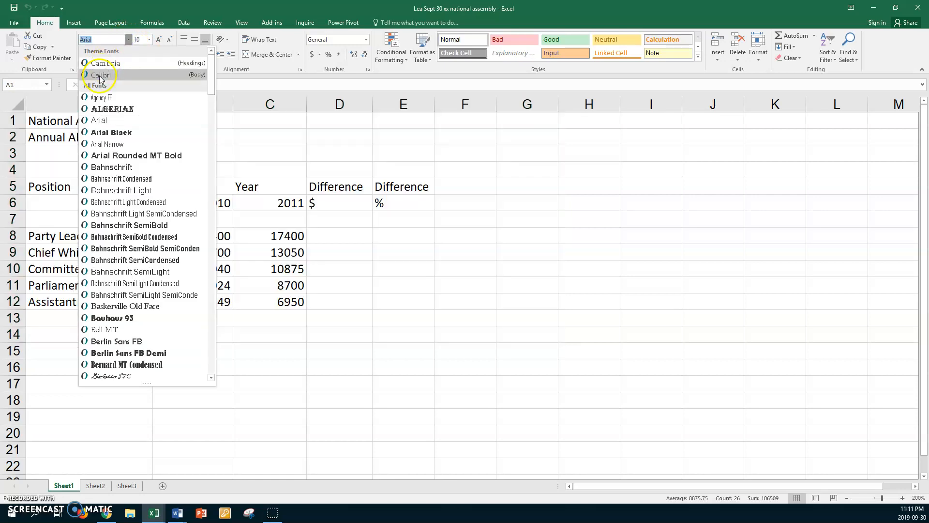
pyautogui.click(100, 75)
pyautogui.click(149, 43)
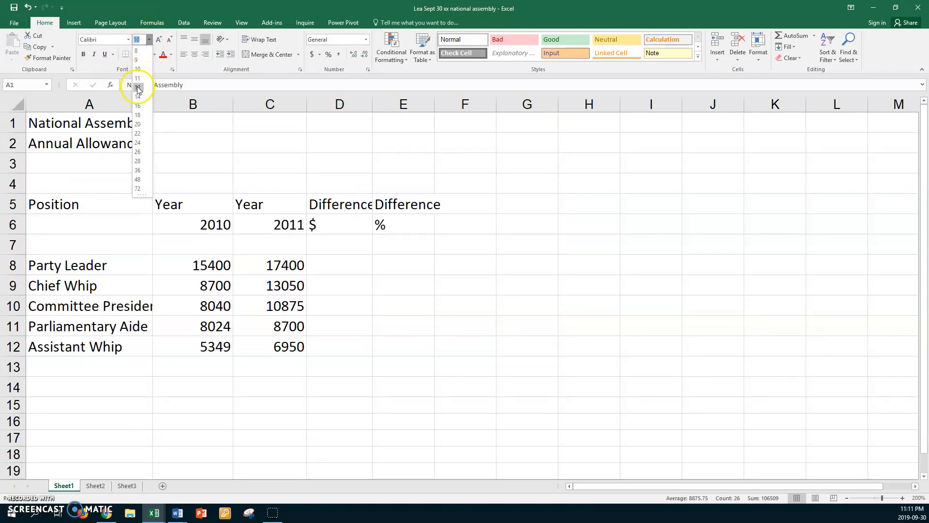
pyautogui.click(138, 86)
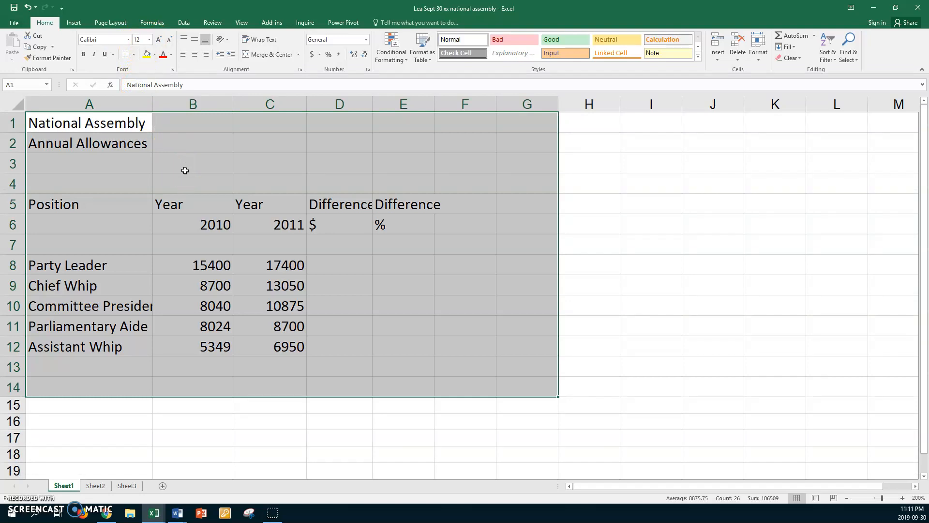
pyautogui.click(195, 123)
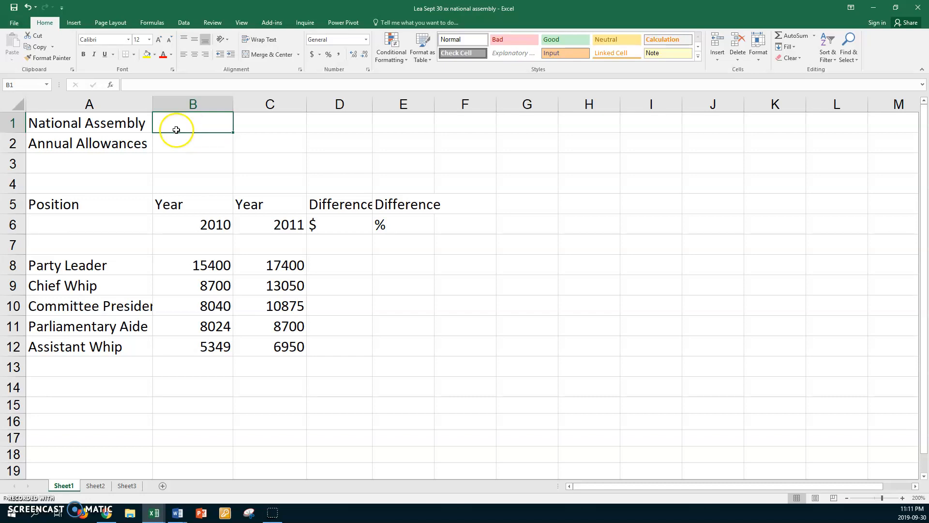
# - Use AutoSum to total the 2010 and 2011 allowances in B13 and C13
pyautogui.click(168, 266)
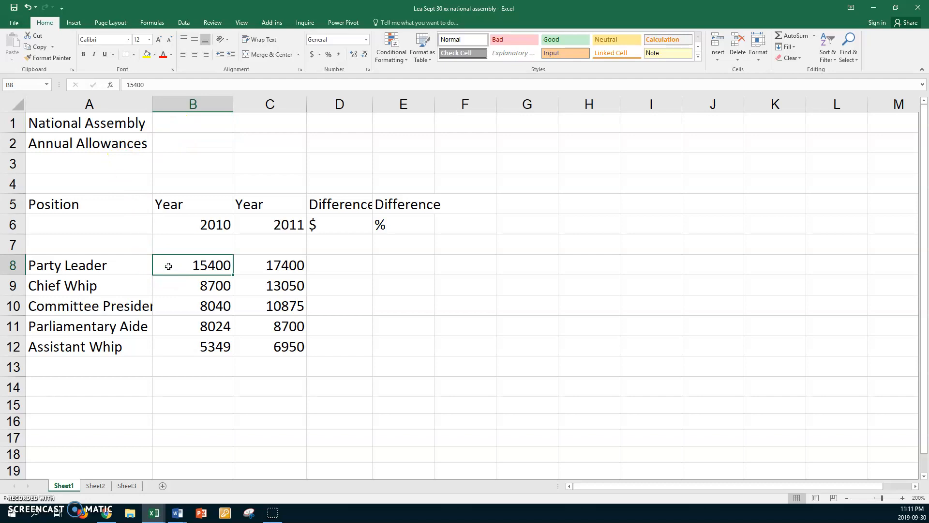
pyautogui.keyDown('shift'); pyautogui.click(285, 370); pyautogui.keyUp('shift')
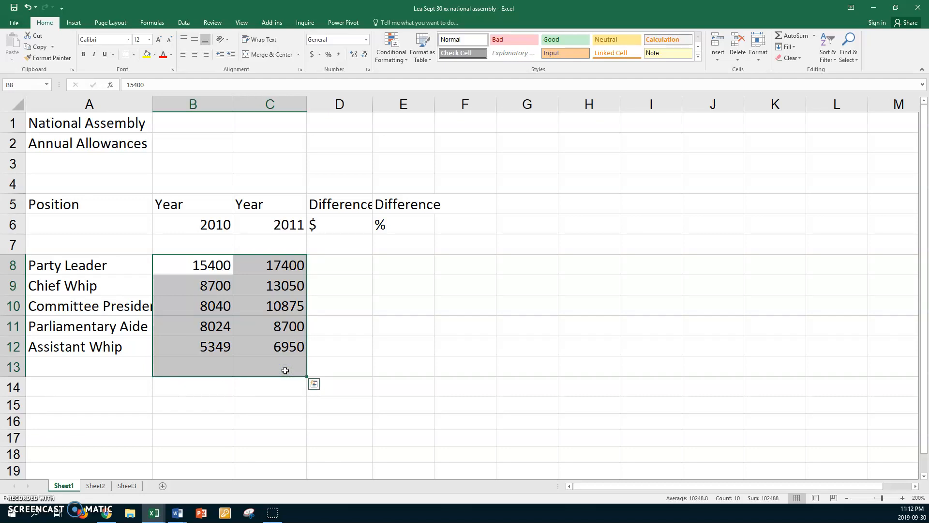
pyautogui.hotkey('alt', '=')
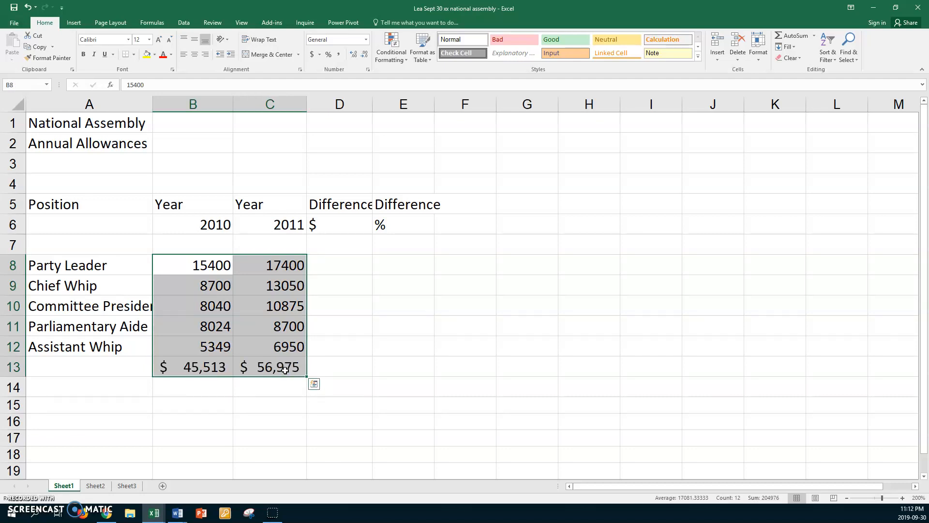
# - Copy the number format of total cell B13 to the Party Leader amounts in B8 and C8 with Format Painter
pyautogui.click(208, 373)
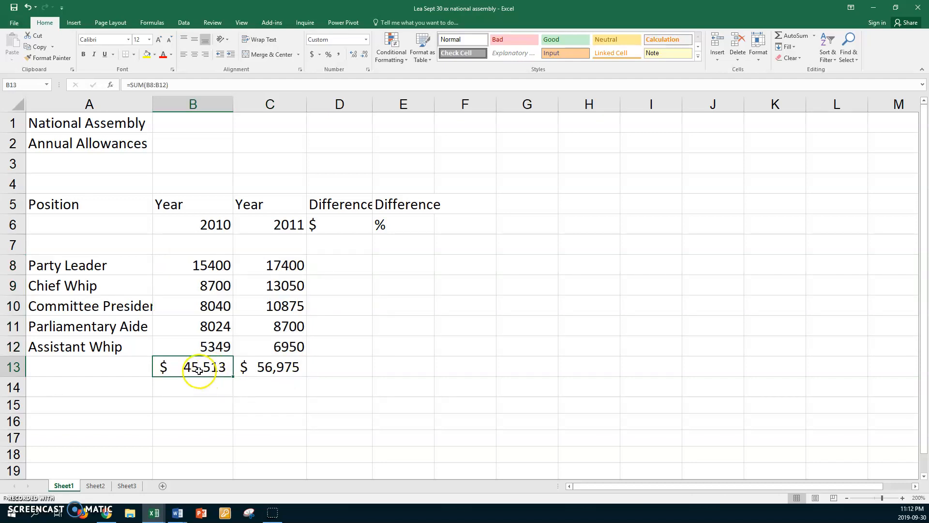
pyautogui.click(54, 56)
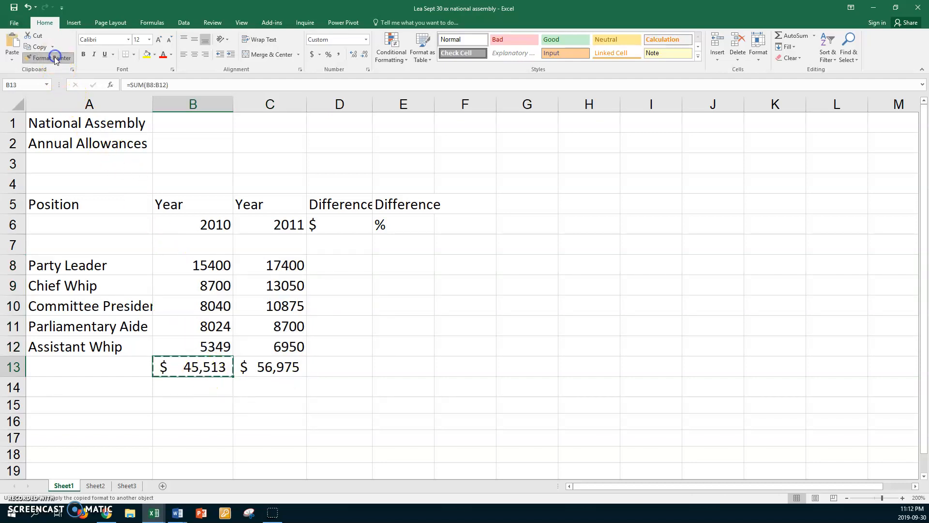
pyautogui.click(46, 56)
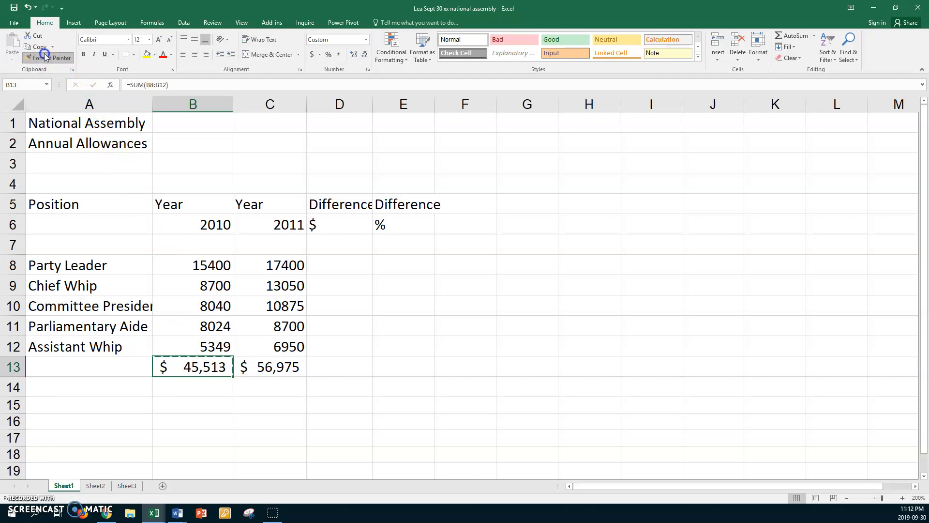
pyautogui.click(189, 264)
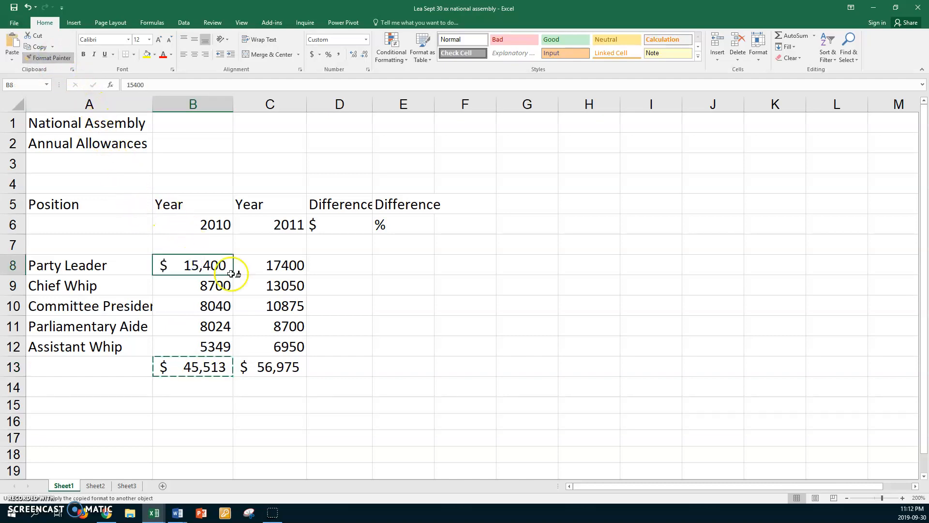
pyautogui.click(262, 263)
pyautogui.click(49, 58)
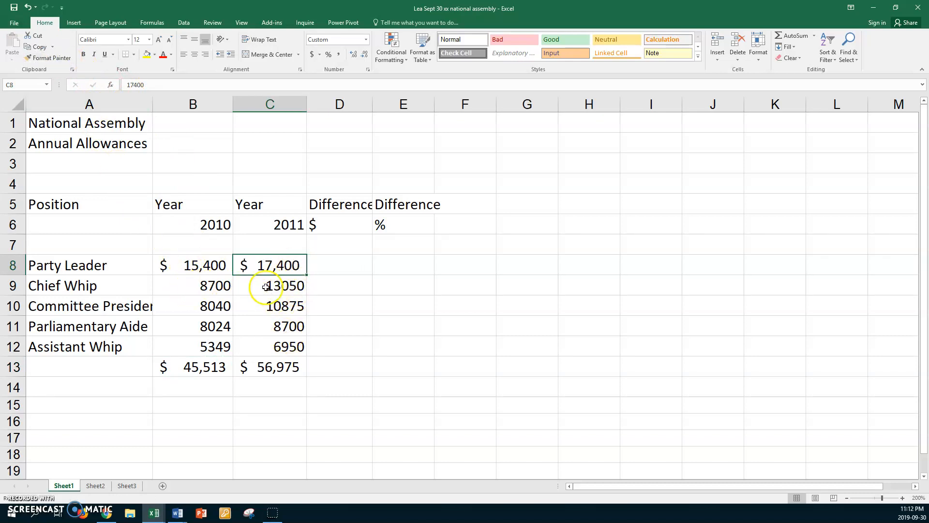
# - Format the allowances in B9:C12 as Accounting with 0 decimal places and no currency symbol
pyautogui.moveTo(191, 285); pyautogui.dragTo(265, 285)
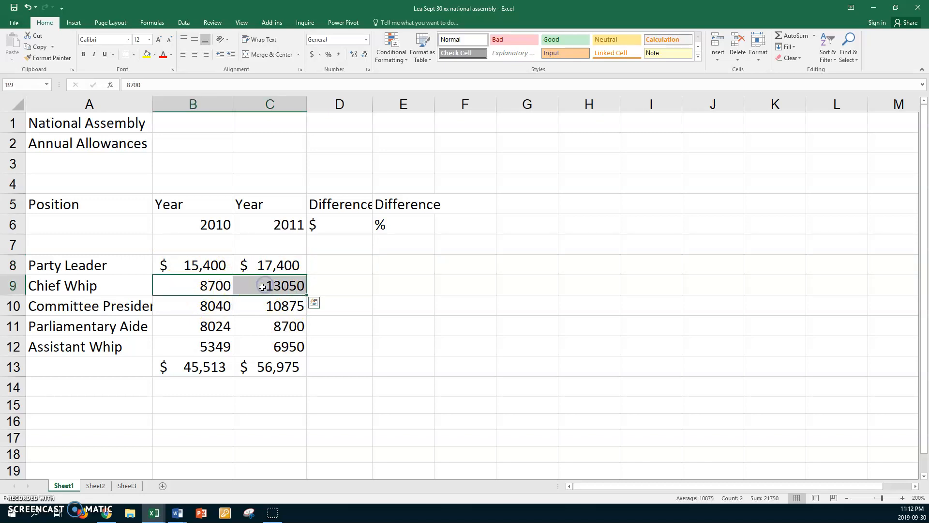
pyautogui.click(187, 287)
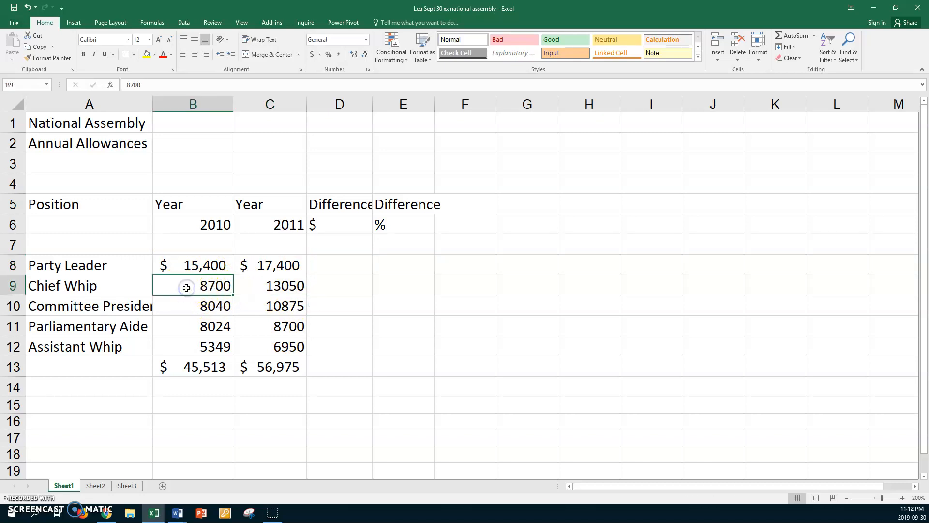
pyautogui.keyDown('shift'); pyautogui.click(279, 348); pyautogui.keyUp('shift')
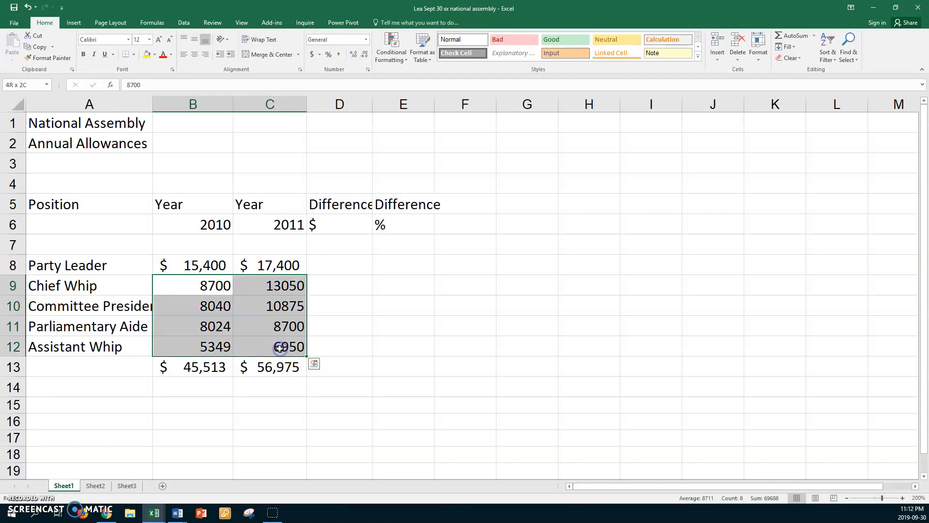
pyautogui.rightClick(250, 314)
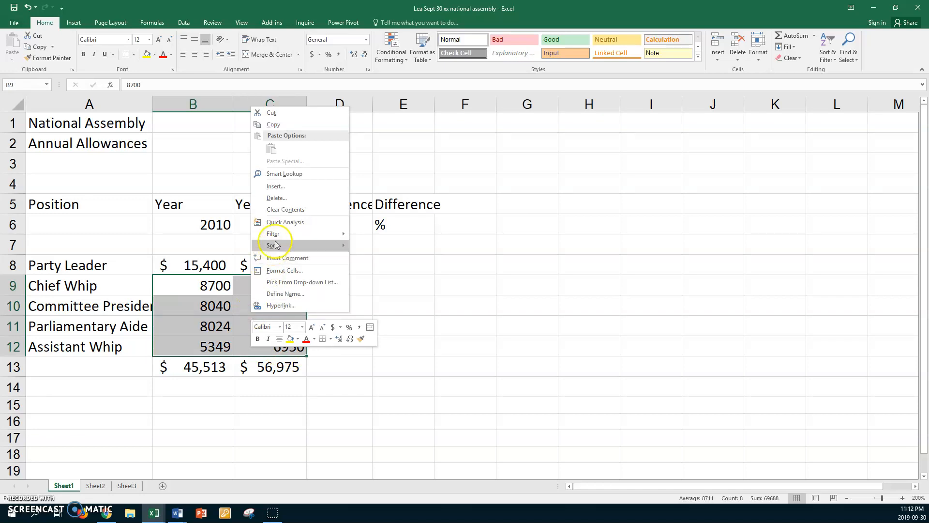
pyautogui.click(272, 270)
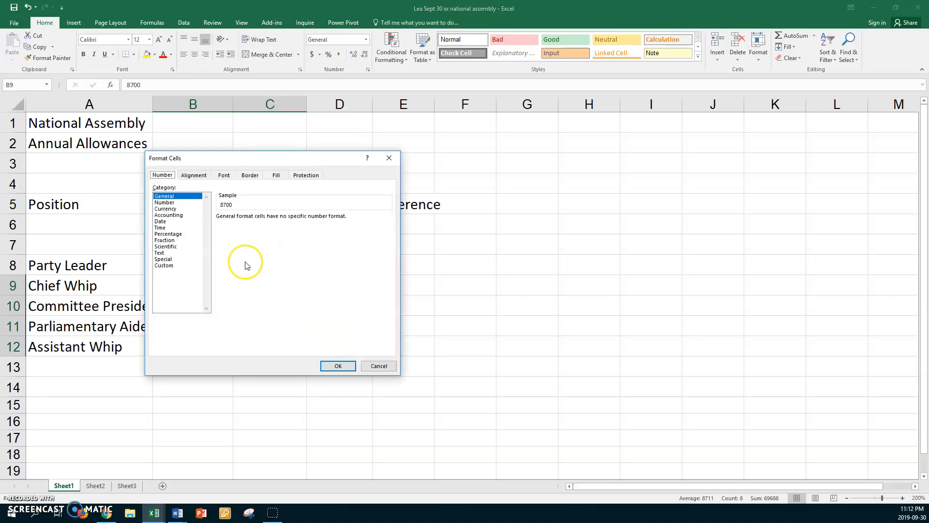
pyautogui.click(180, 215)
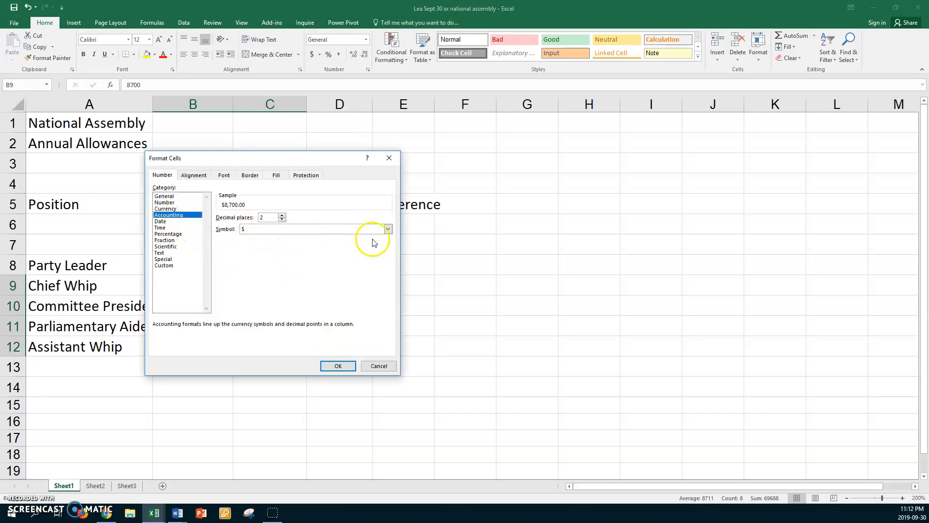
pyautogui.click(388, 229)
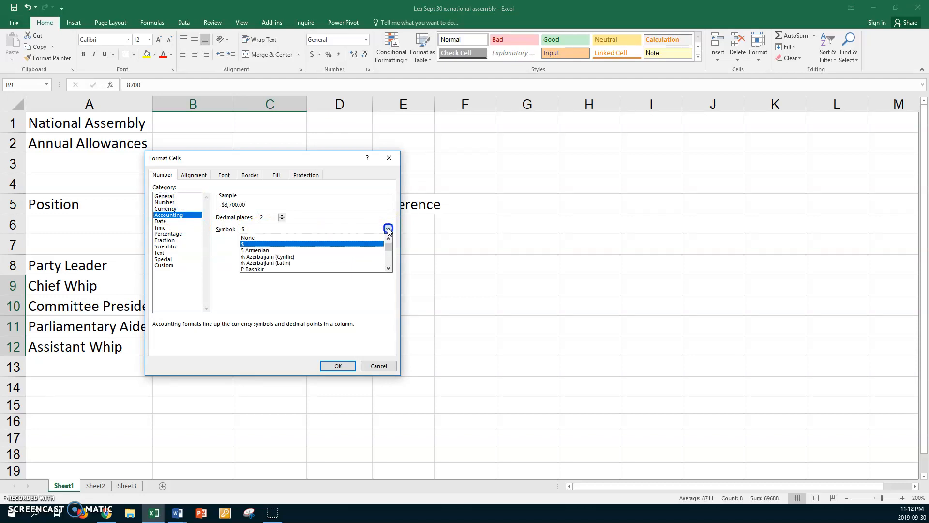
pyautogui.click(258, 237)
pyautogui.moveTo(278, 158); pyautogui.dragTo(491, 172)
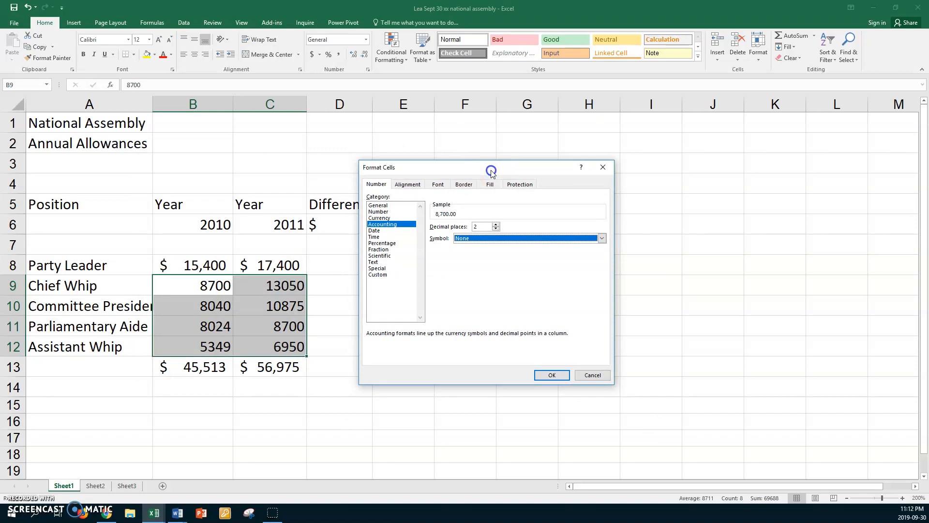
pyautogui.click(495, 225)
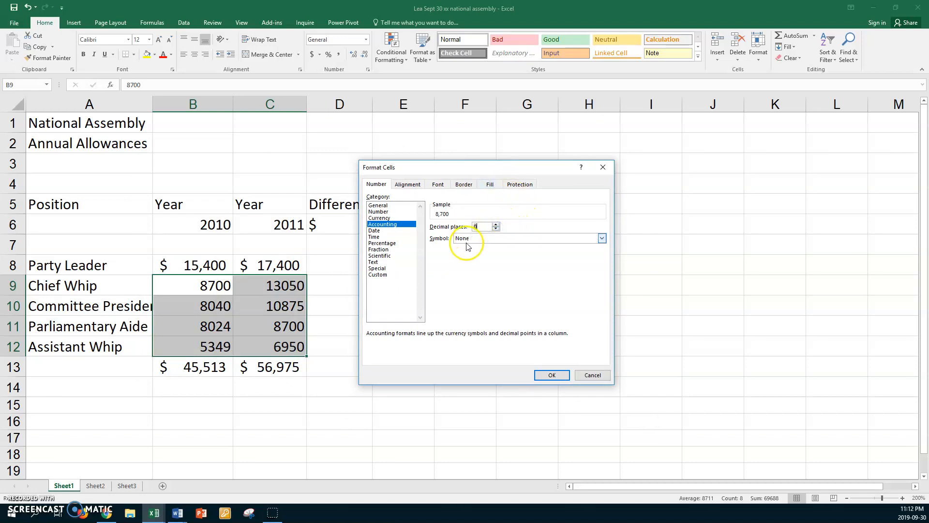
pyautogui.click(540, 375)
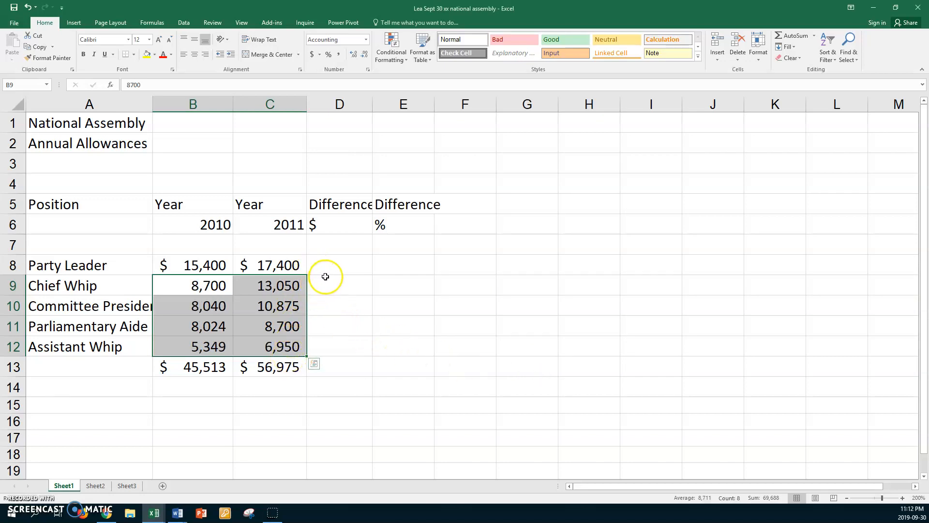
# - AutoFit column D to its contents and change the year headings in B6 and C6 to 2018 and 2019
pyautogui.click(336, 263)
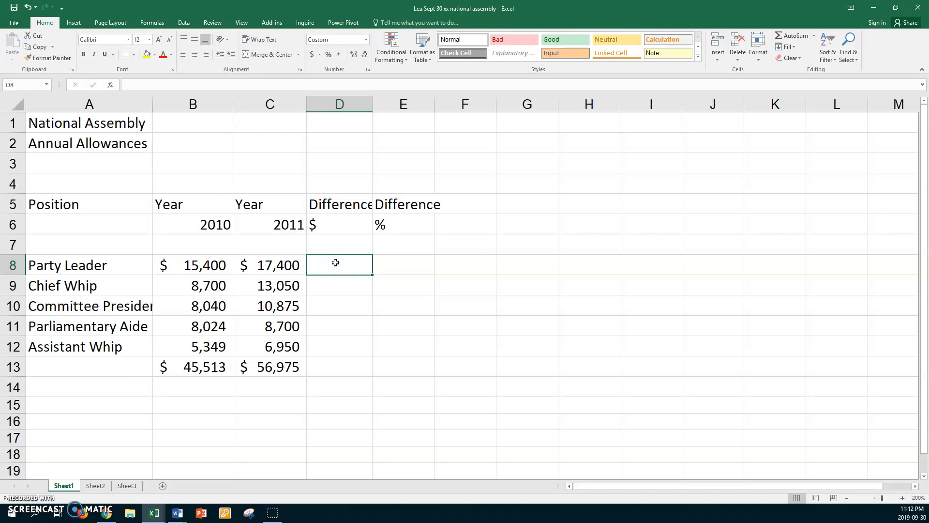
pyautogui.doubleClick(372, 104)
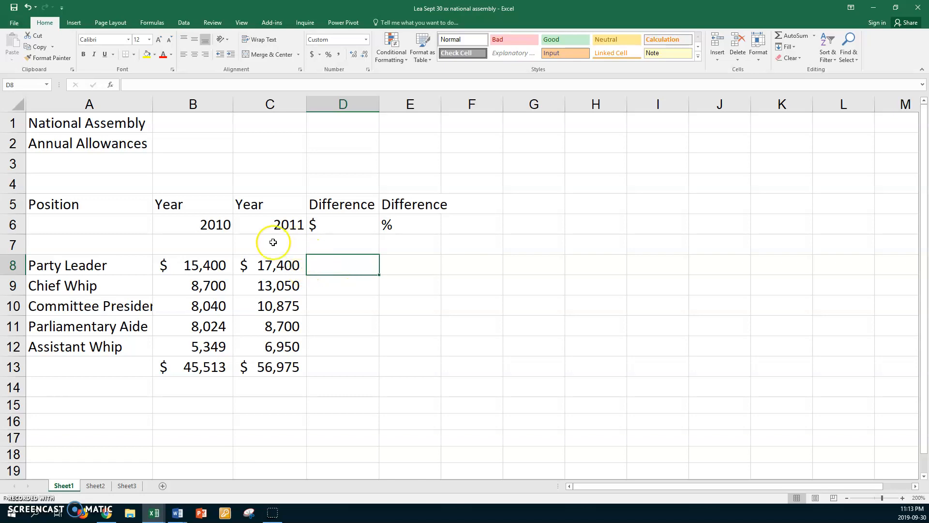
pyautogui.click(214, 227)
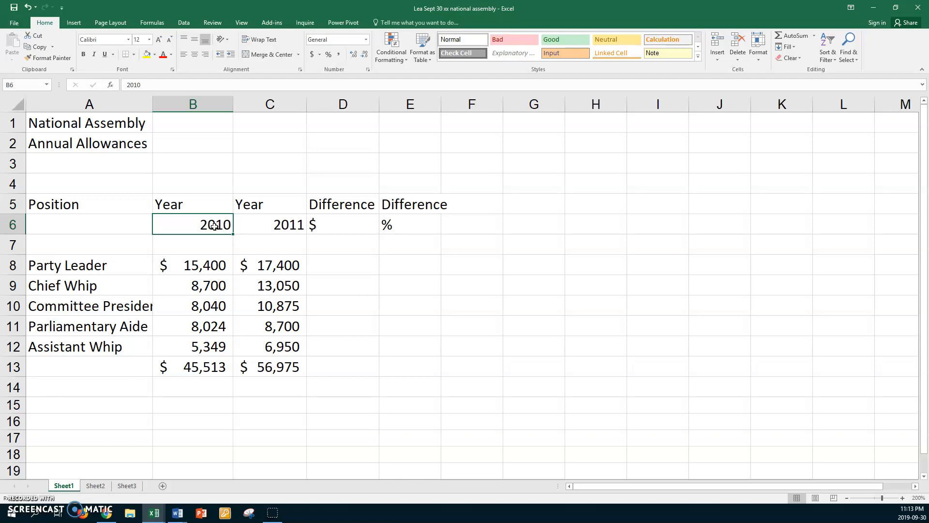
pyautogui.write('2018')
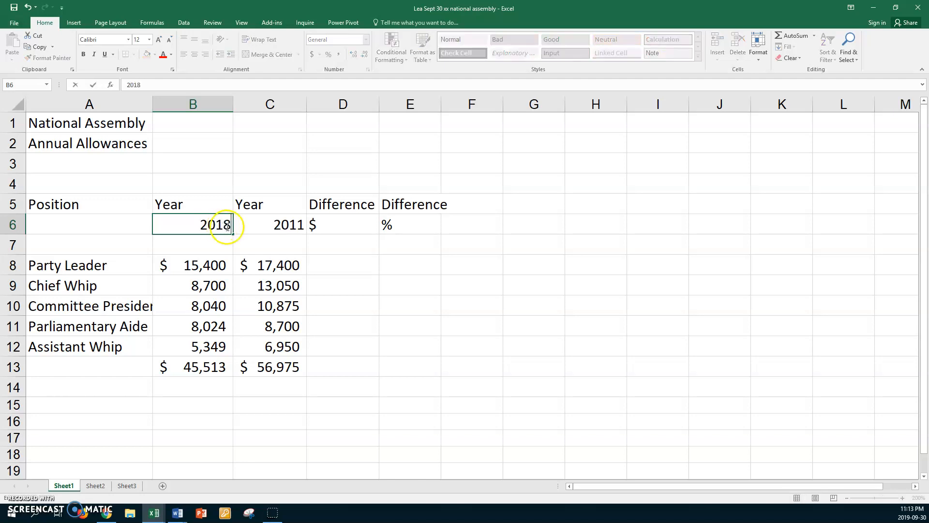
pyautogui.click(254, 224)
pyautogui.write('2019')
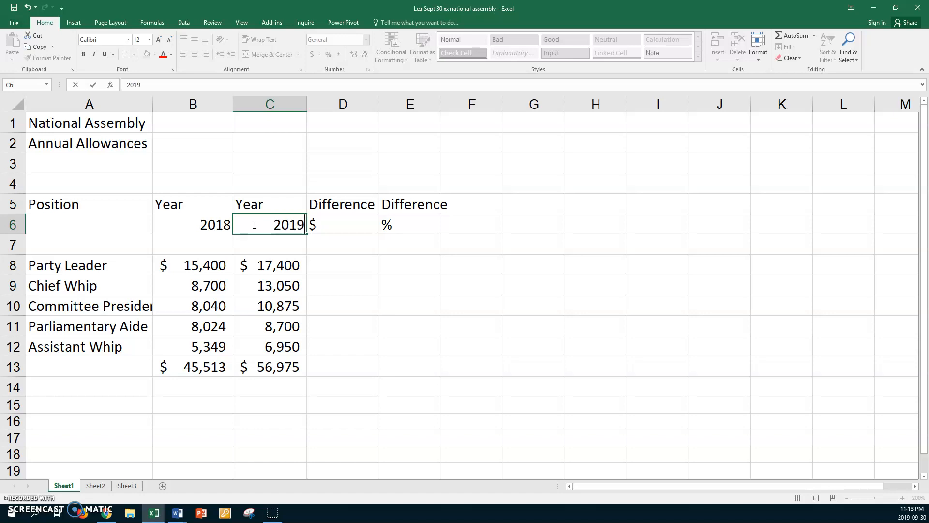
pyautogui.press('Return')
# - Enter the formula =C8-B8 in D8 to calculate the Party Leader's dollar difference
pyautogui.click(329, 265)
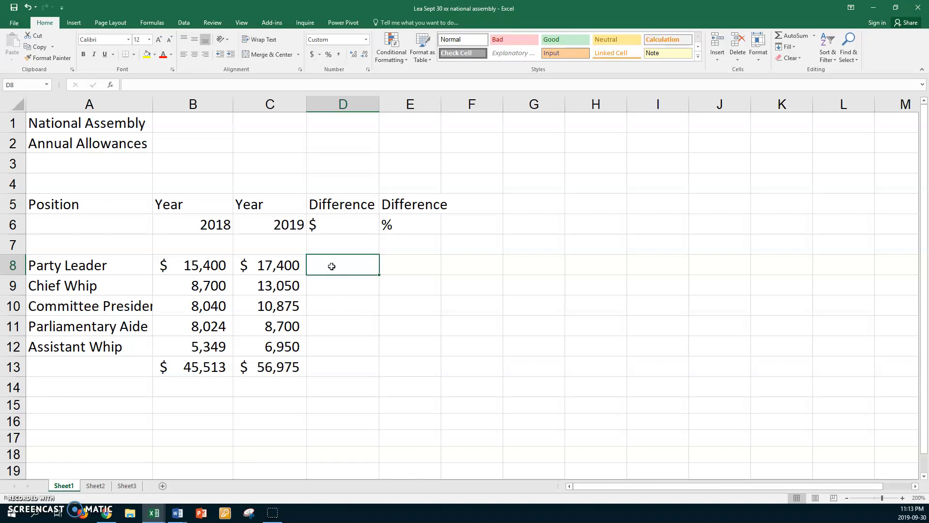
pyautogui.write('=')
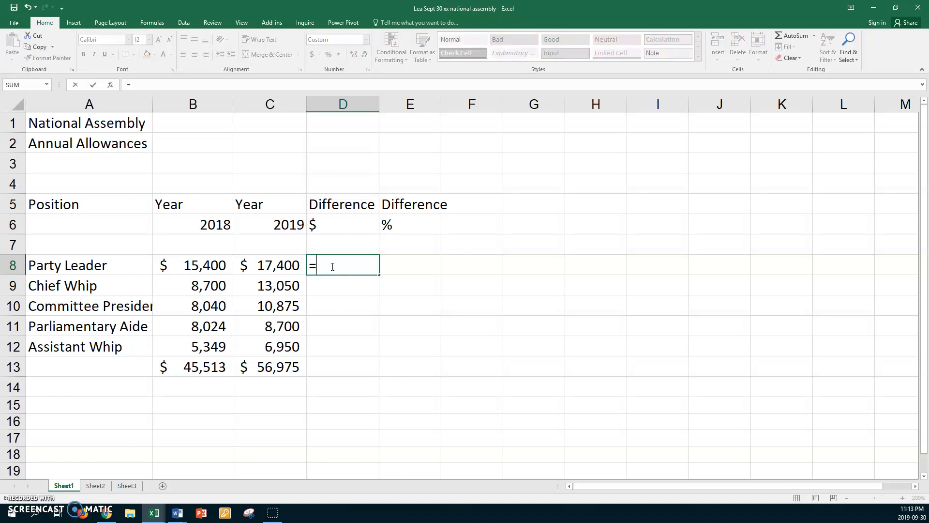
pyautogui.click(274, 267)
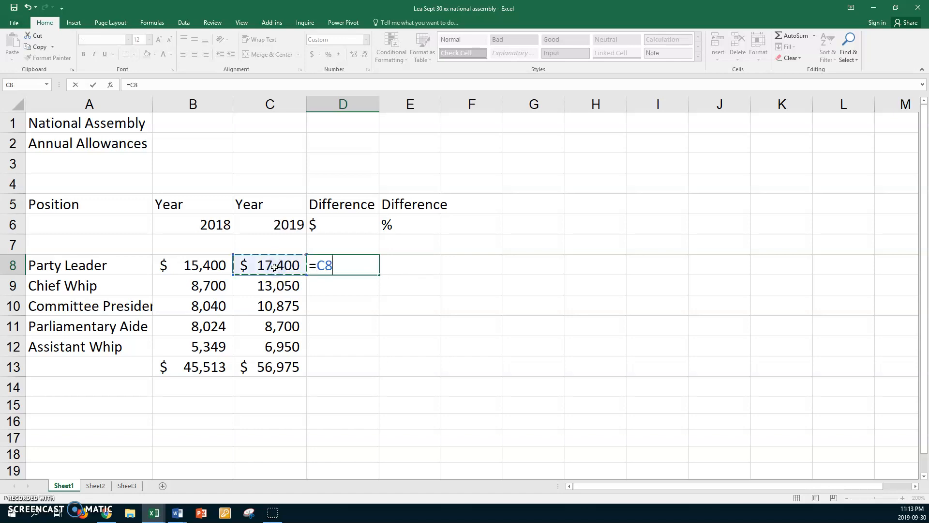
pyautogui.write('-')
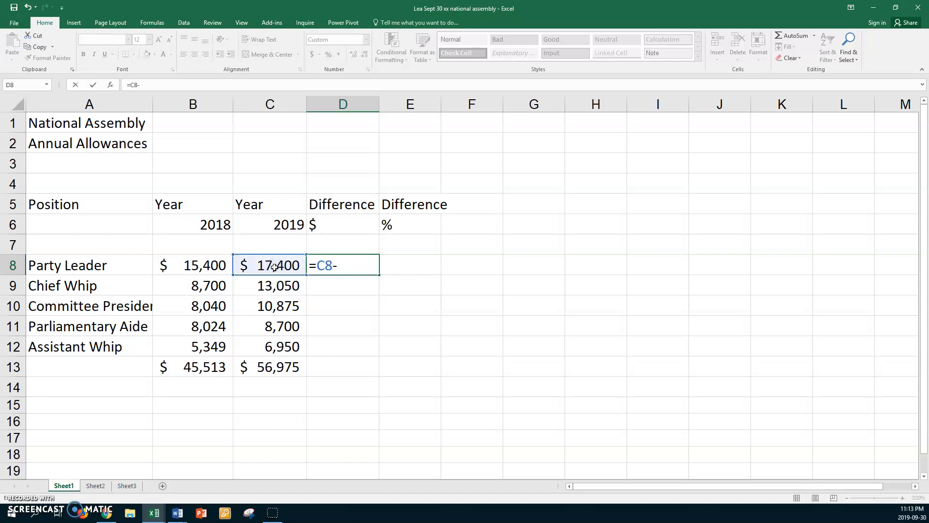
pyautogui.click(212, 265)
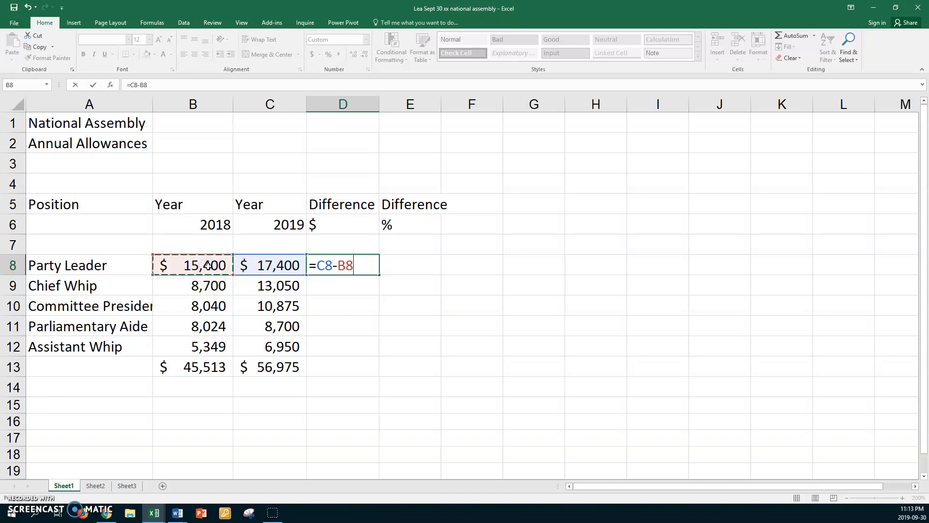
pyautogui.press('Return')
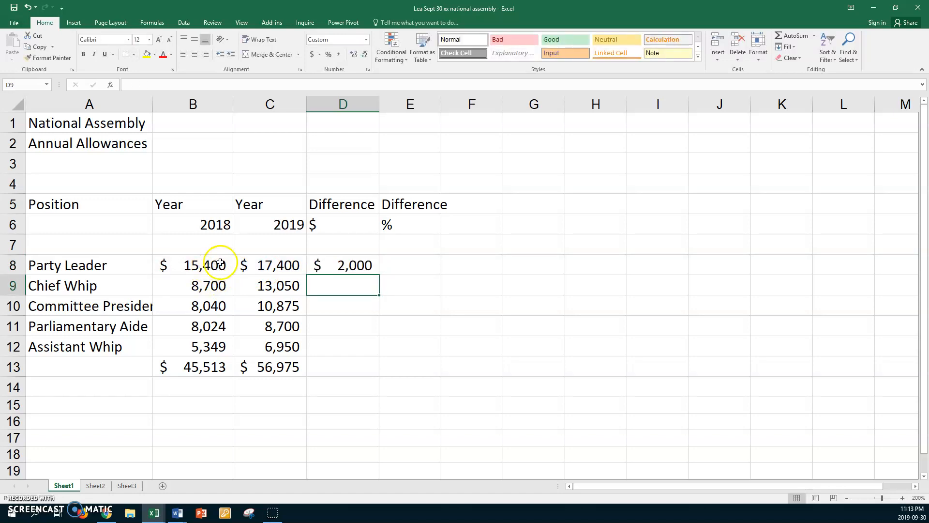
# - Fill the dollar difference formula from D8 down through D13 and check the copied formulas in D9:D12
pyautogui.click(329, 262)
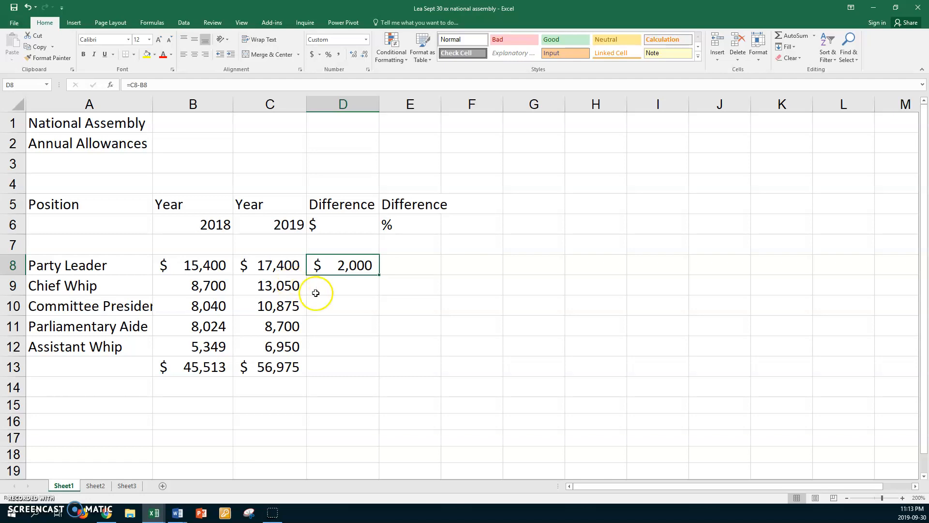
pyautogui.doubleClick(380, 274)
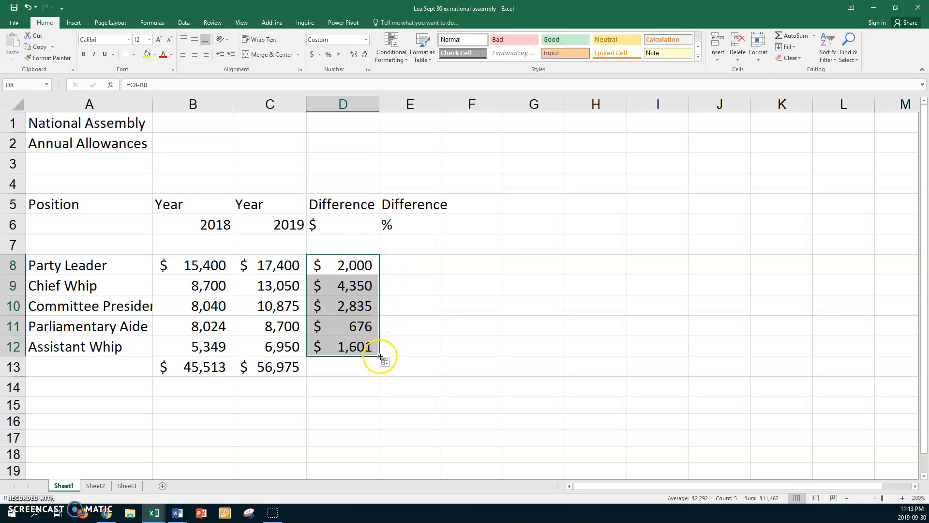
pyautogui.moveTo(380, 357); pyautogui.dragTo(373, 372)
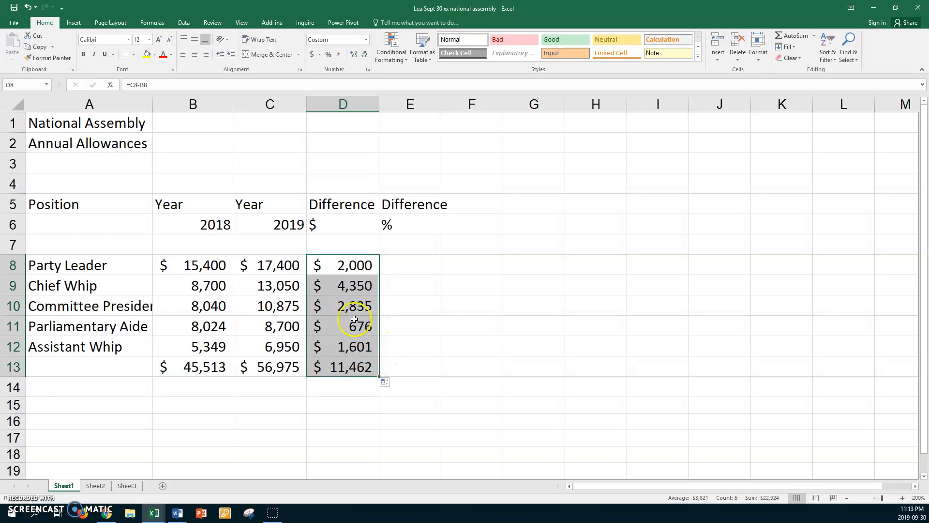
pyautogui.click(337, 291)
pyautogui.click(336, 305)
pyautogui.click(335, 325)
pyautogui.click(334, 346)
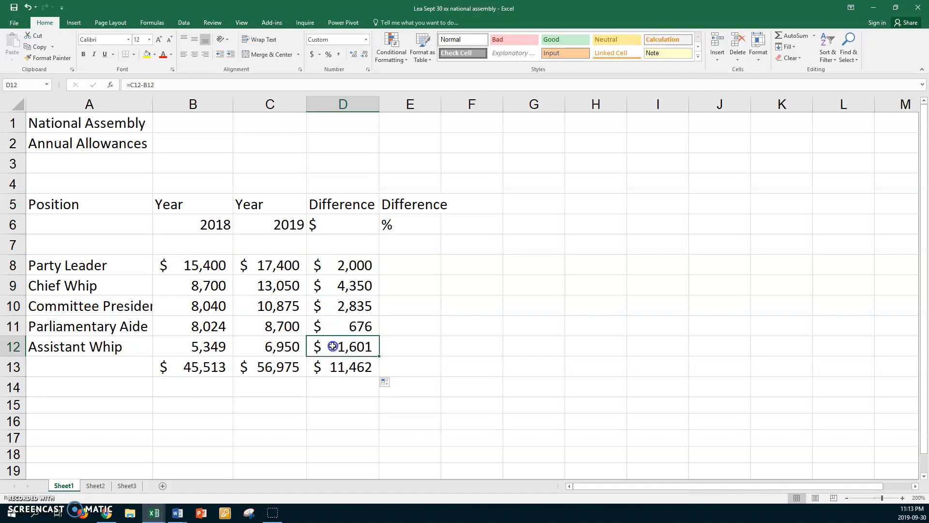
# - Copy the number format of C9 to the dollar differences in D9:D12 with Format Painter
pyautogui.click(269, 286)
pyautogui.click(52, 58)
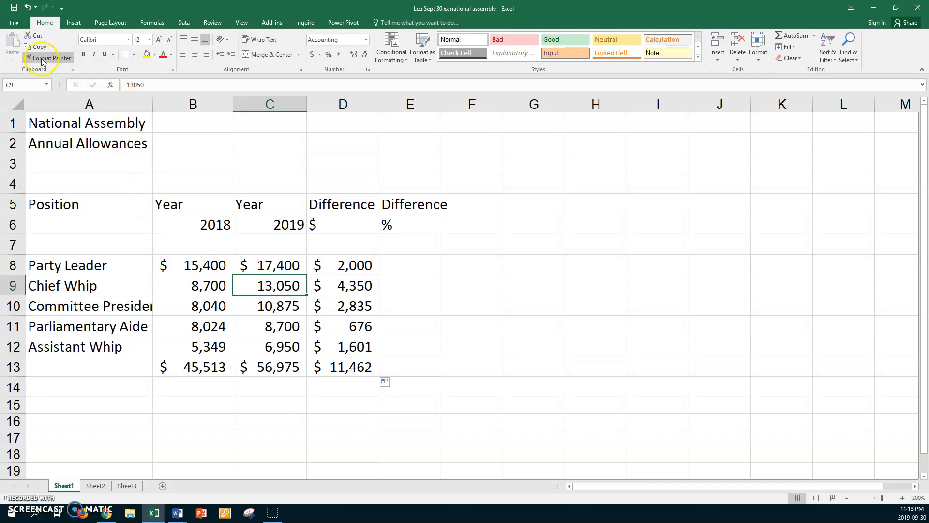
pyautogui.moveTo(329, 285); pyautogui.dragTo(321, 347)
pyautogui.click(62, 58)
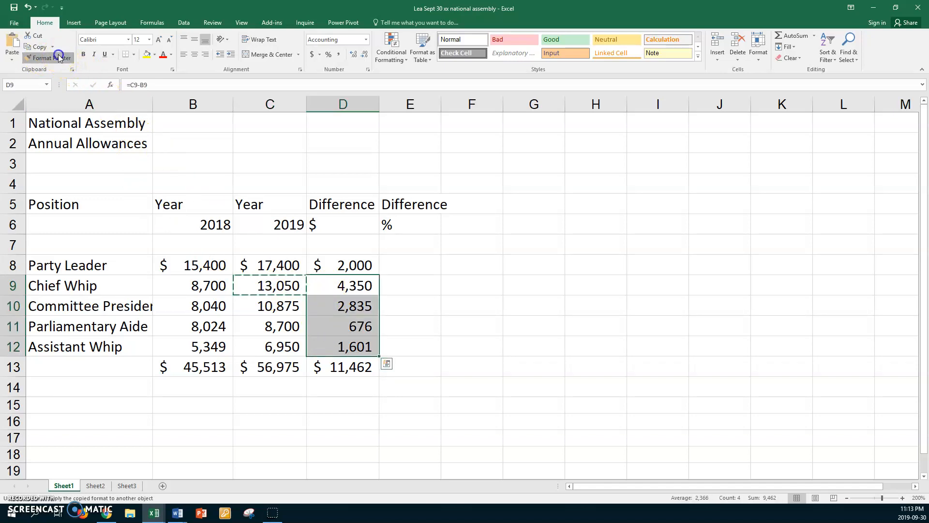
# - Enter the formula =D8/B8 in E8 to calculate the Party Leader's percentage difference
pyautogui.click(400, 264)
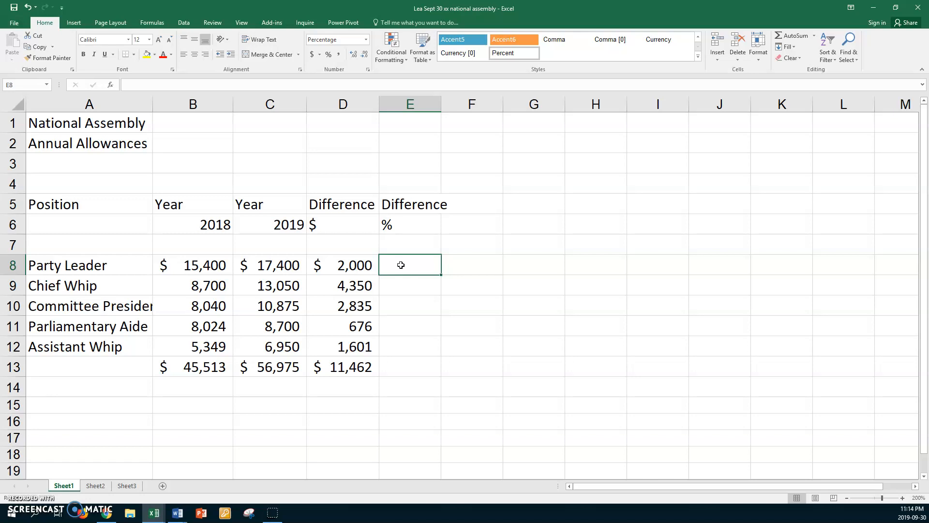
pyautogui.write('=')
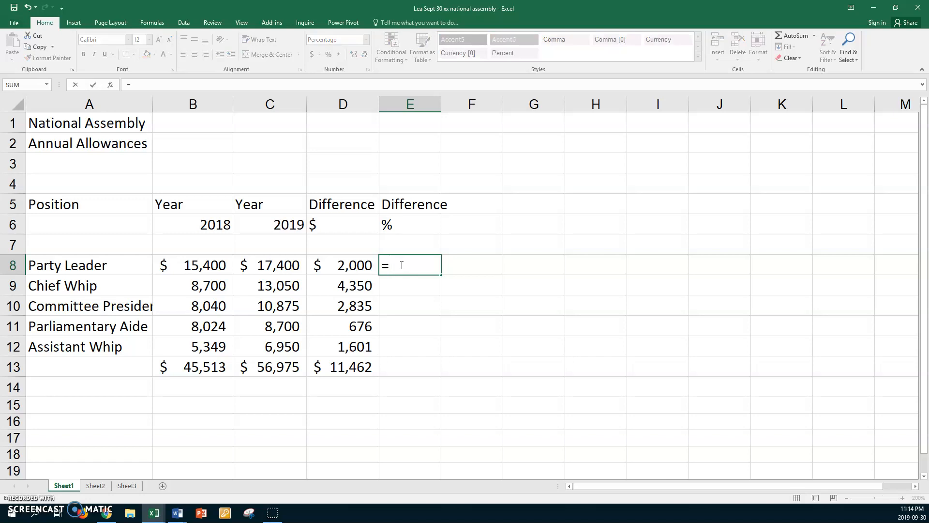
pyautogui.click(356, 265)
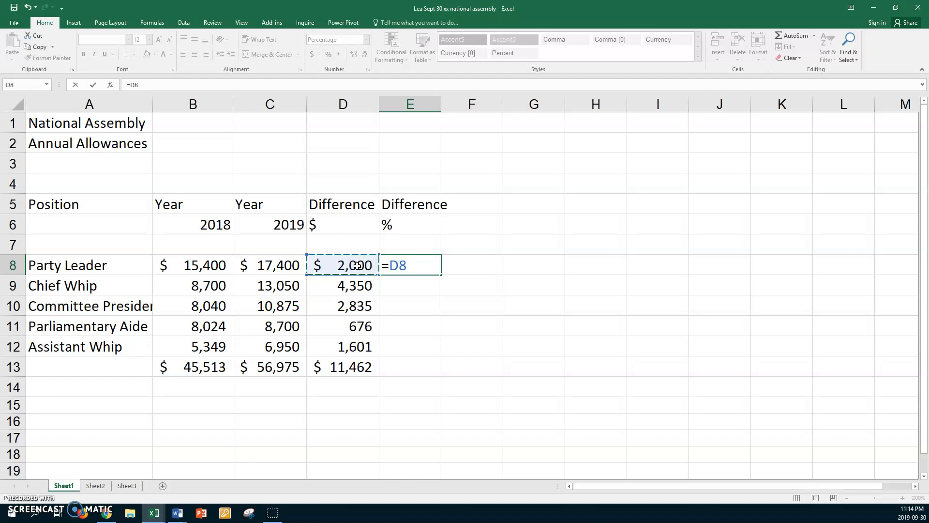
pyautogui.write('/')
pyautogui.click(209, 265)
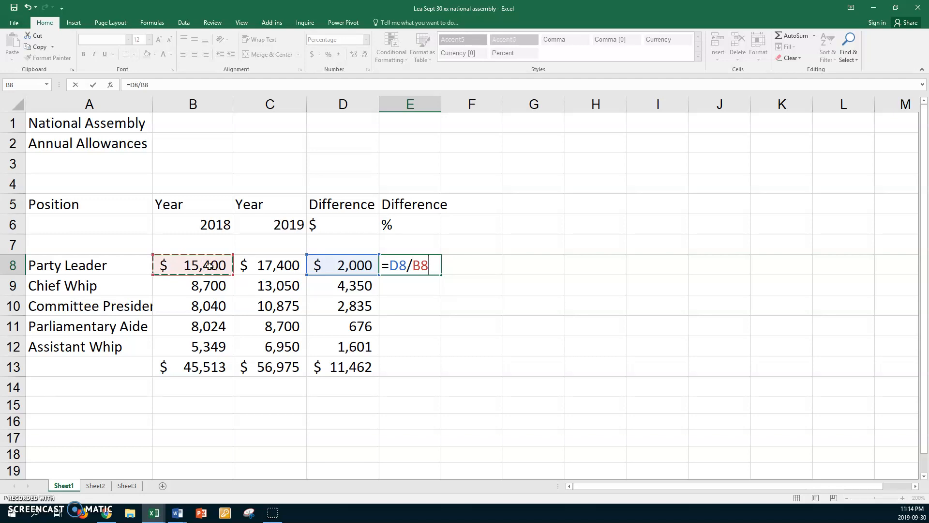
pyautogui.press('Return')
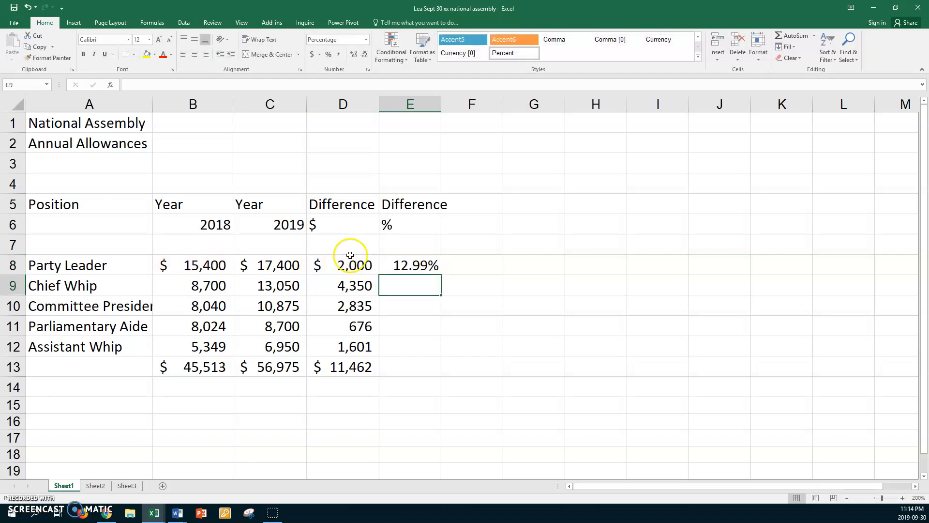
# - Fill the percentage difference formula from E8 down through E13 and check the copied formula in E9
pyautogui.click(397, 265)
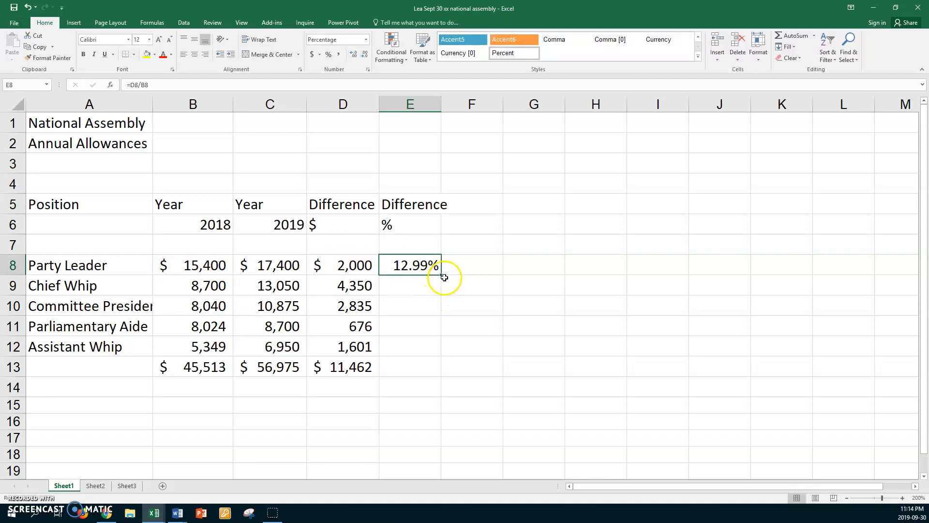
pyautogui.moveTo(441, 274); pyautogui.dragTo(439, 376)
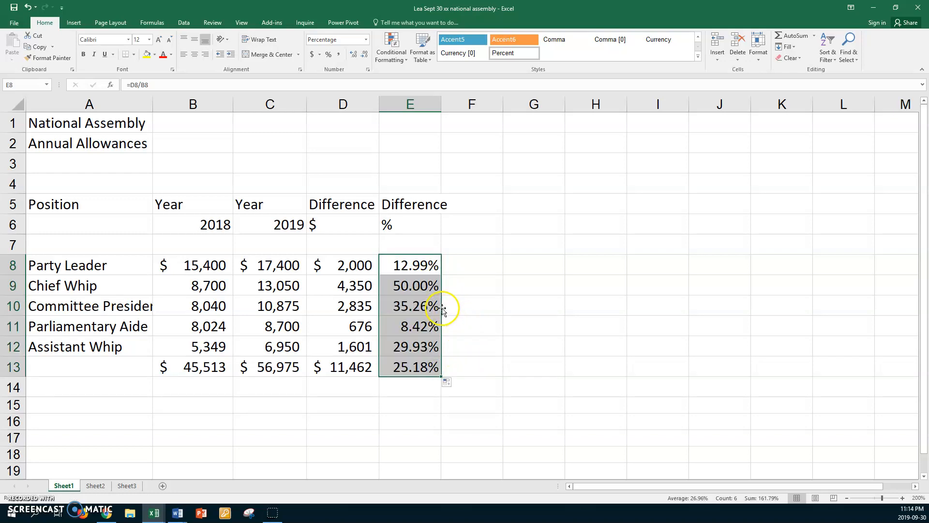
pyautogui.click(418, 285)
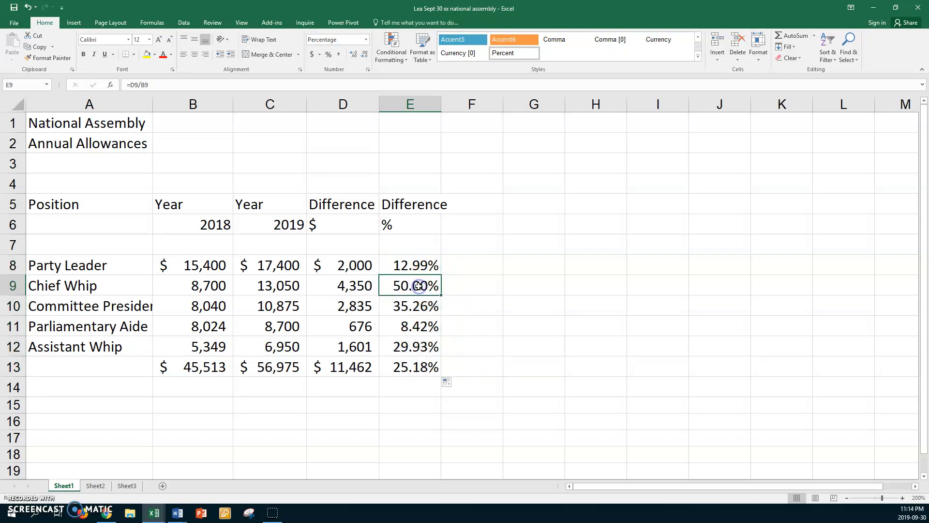
# - AutoFit the widths of columns A and E to their contents
pyautogui.doubleClick(152, 104)
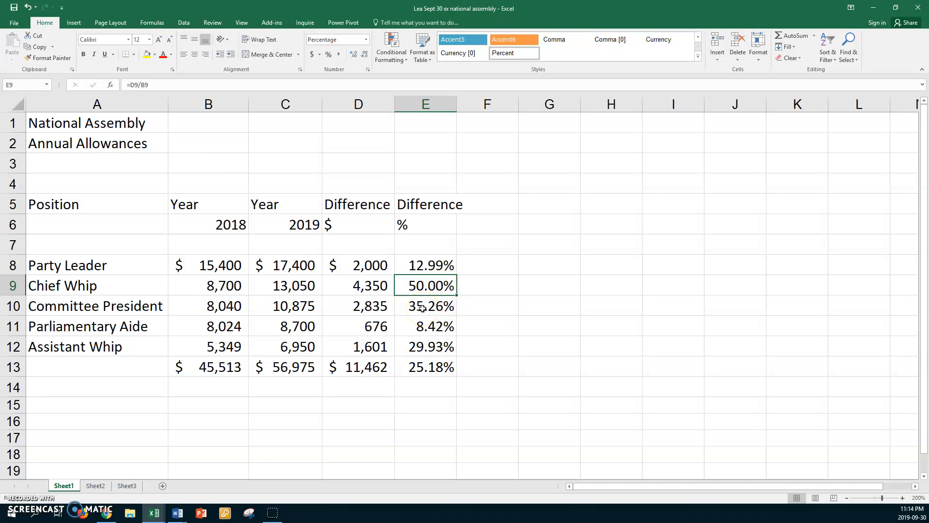
pyautogui.click(430, 265)
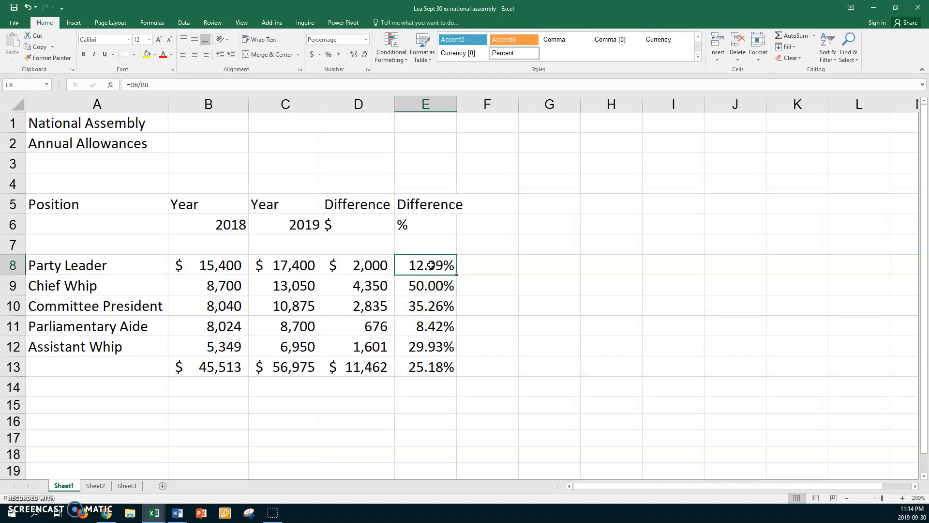
pyautogui.doubleClick(456, 104)
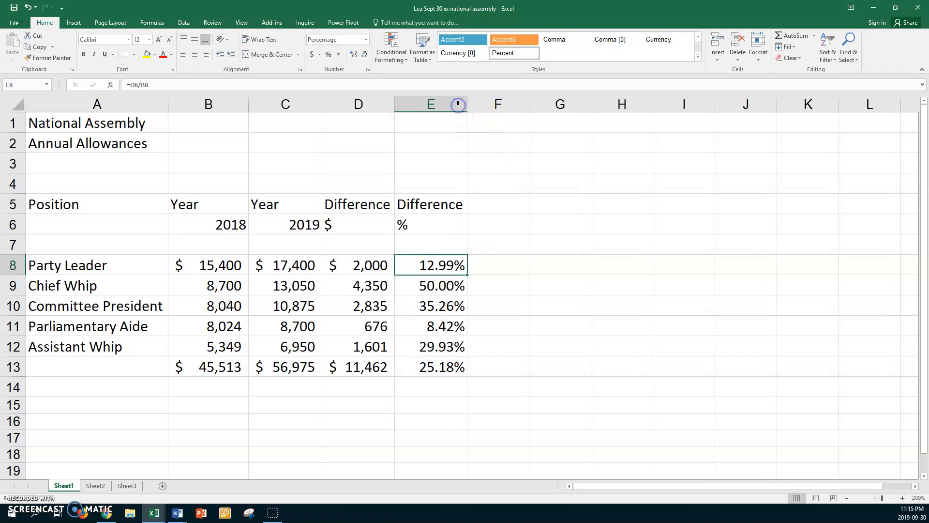
# - Enter the heading "One Formula" in F5, beside the percentage difference heading
pyautogui.click(506, 204)
pyautogui.doubleClick(506, 204)
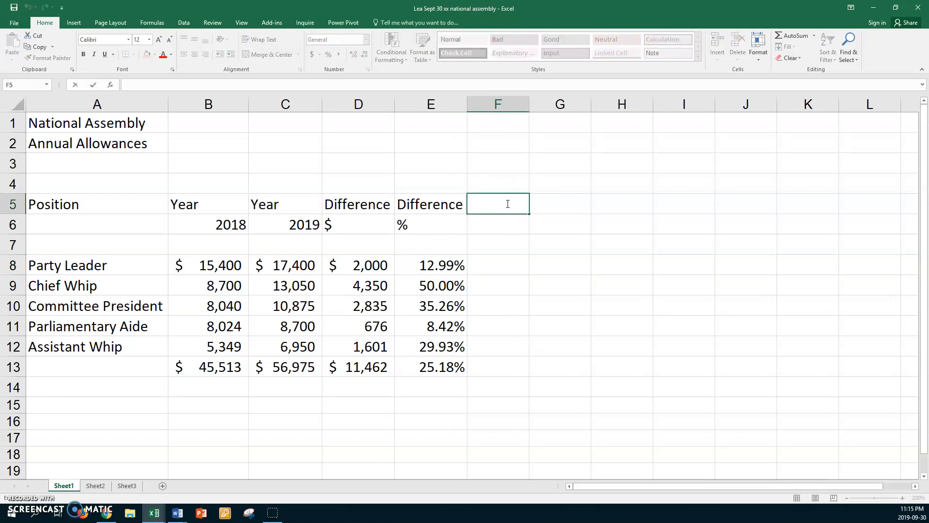
pyautogui.write('One Formula')
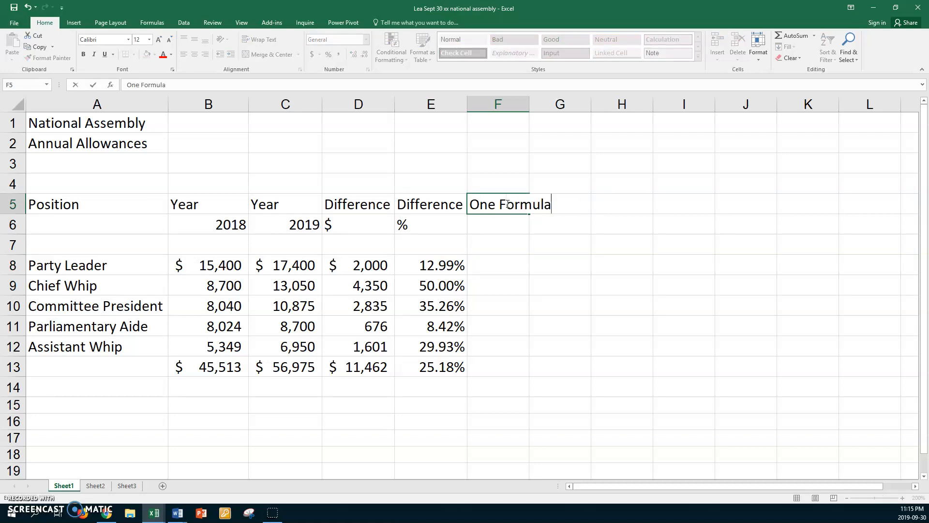
pyautogui.press('Return')
# - Display the worksheet's formulas to review those in D8 and E8, and return to the normal value view
pyautogui.click(503, 266)
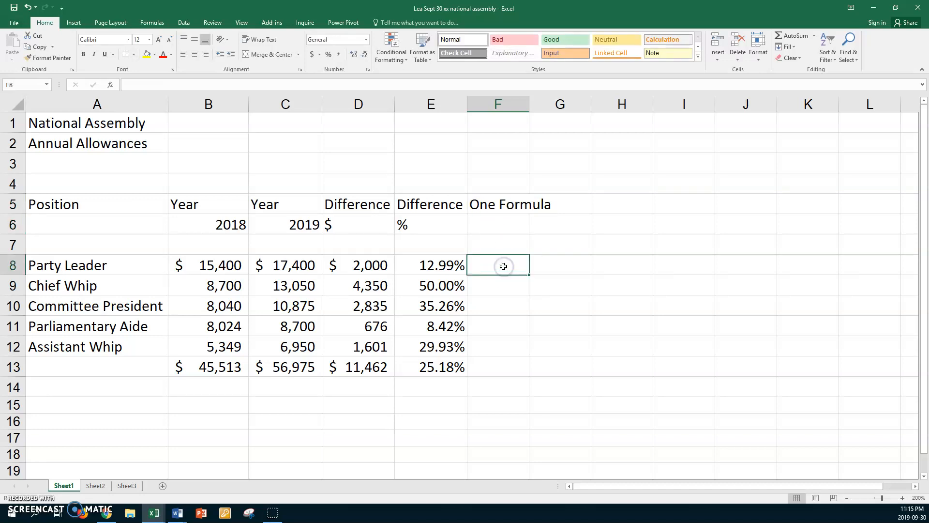
pyautogui.click(371, 268)
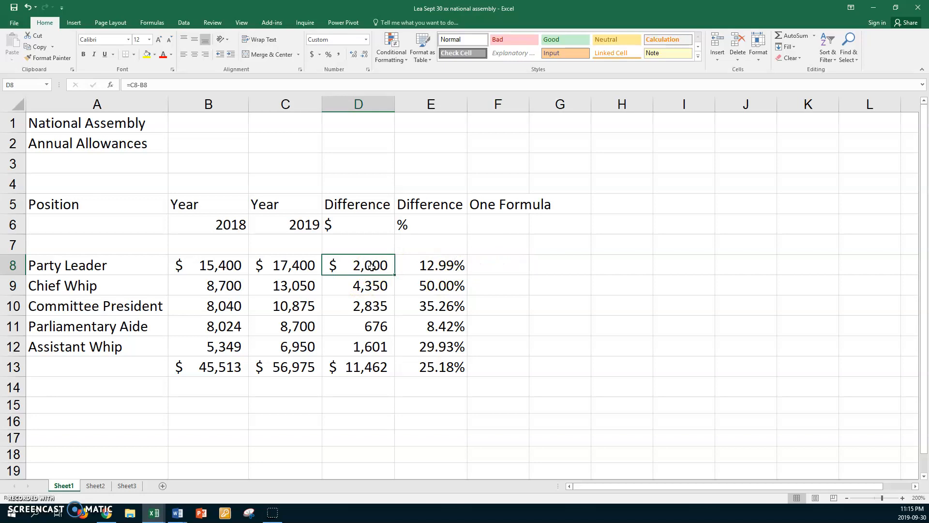
pyautogui.hotkey('ctrl', '`')
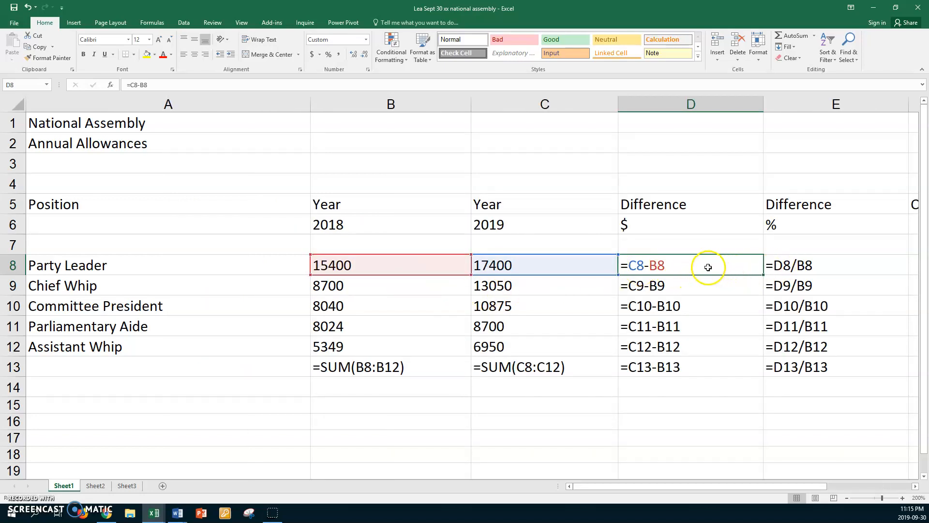
pyautogui.click(819, 264)
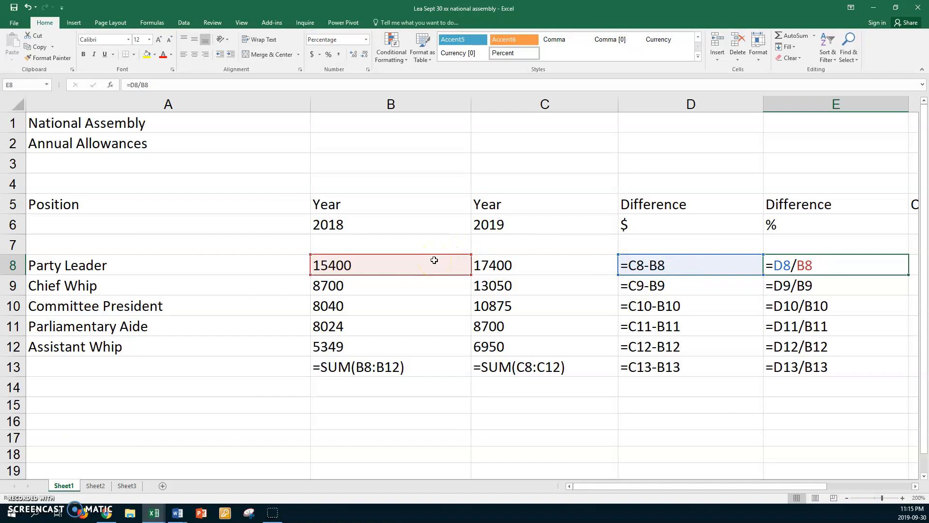
pyautogui.hotkey('ctrl', '`')
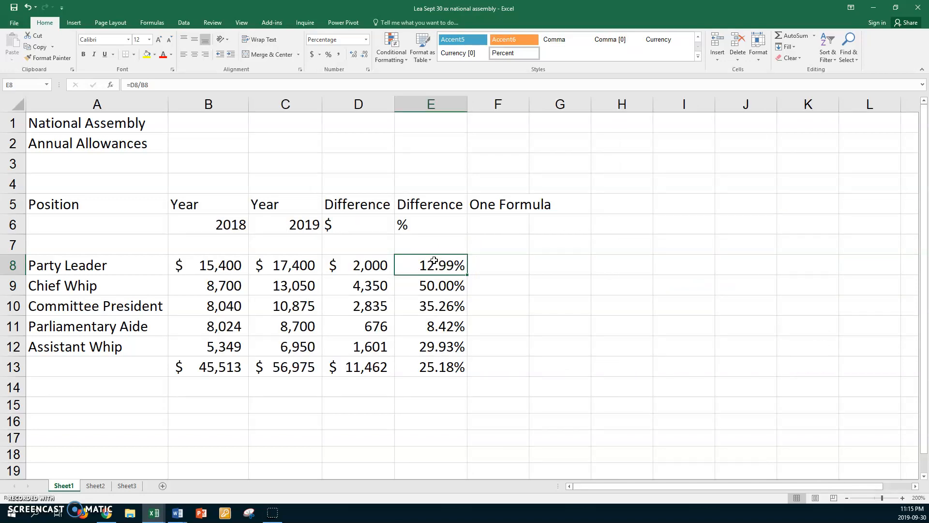
# - Enter the combined percentage difference formula =(C8-B8)/B8 in F8 and fill it down through F13
pyautogui.click(500, 264)
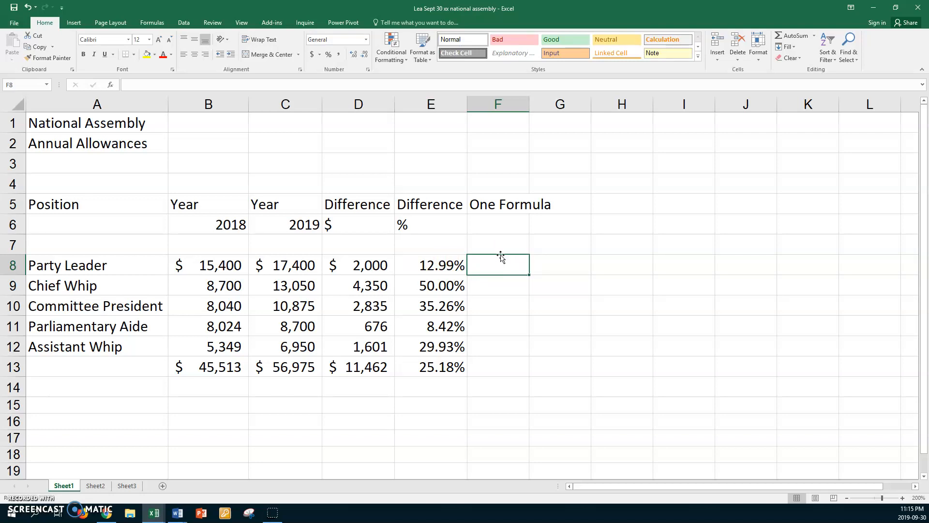
pyautogui.write('=')
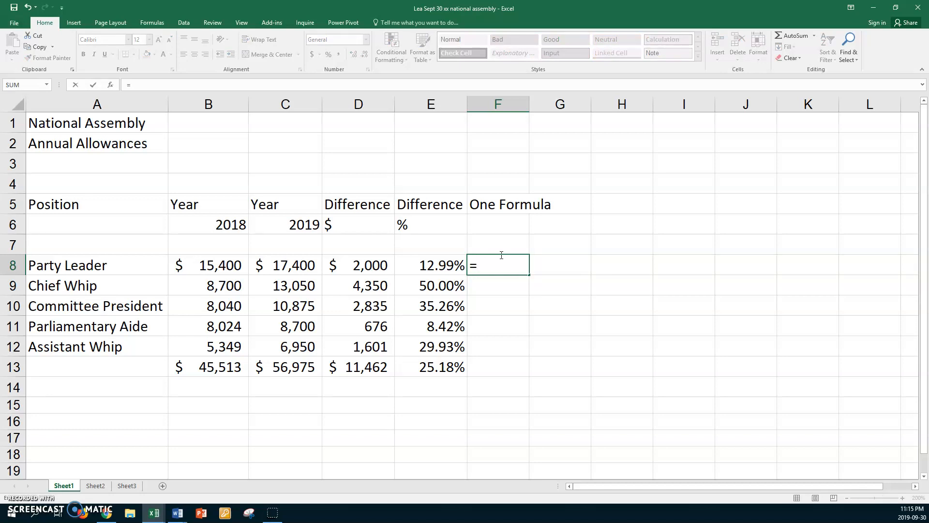
pyautogui.write('(')
pyautogui.click(302, 265)
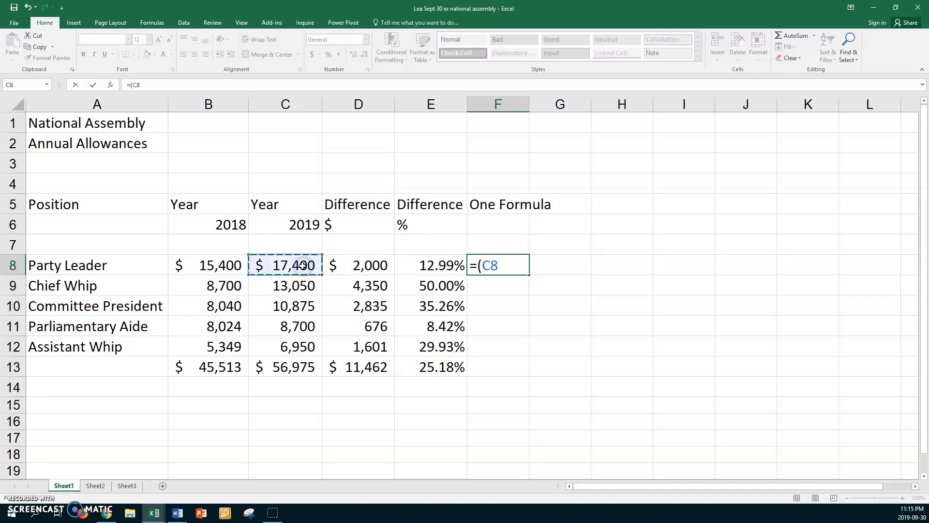
pyautogui.write('-')
pyautogui.click(225, 265)
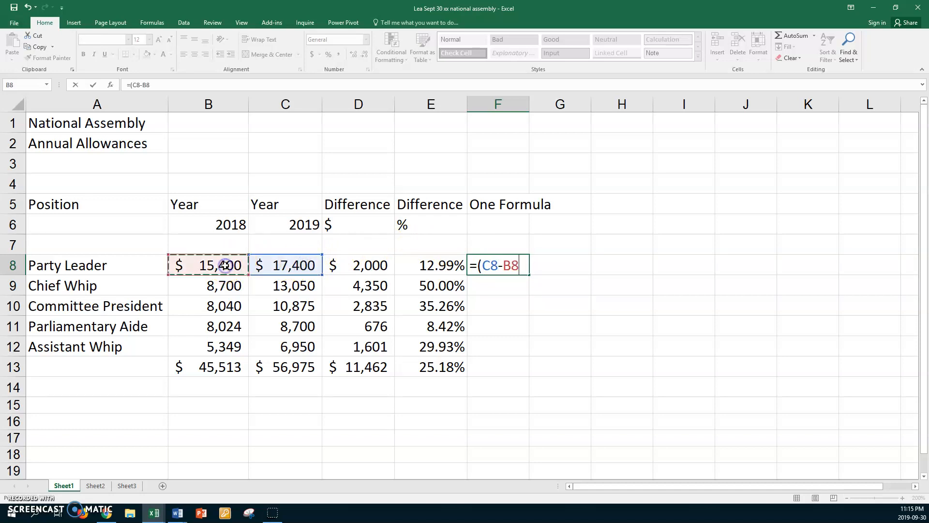
pyautogui.write(')')
pyautogui.write('/')
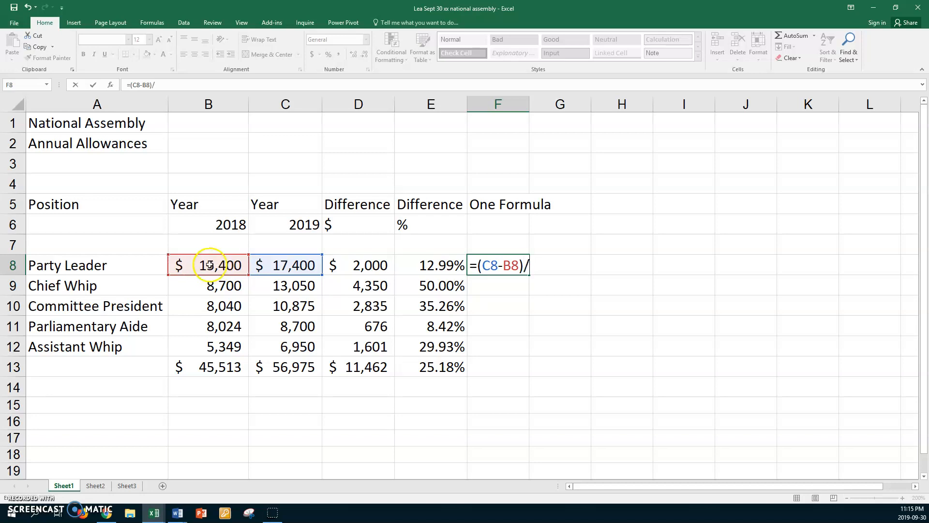
pyautogui.click(212, 264)
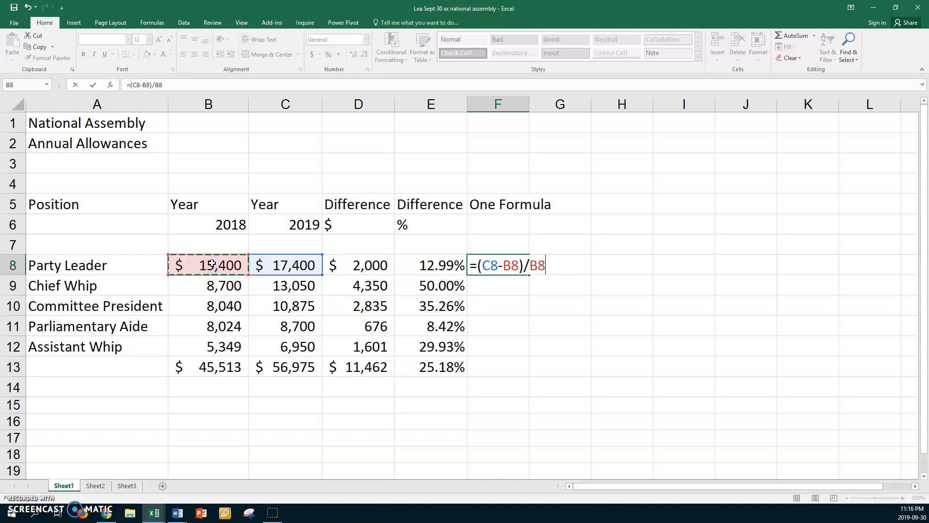
pyautogui.press('Return')
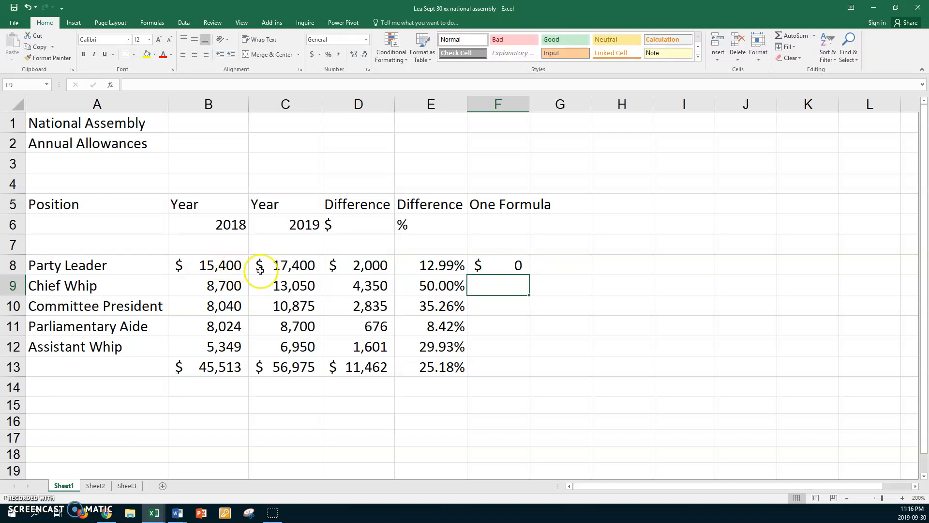
pyautogui.click(490, 263)
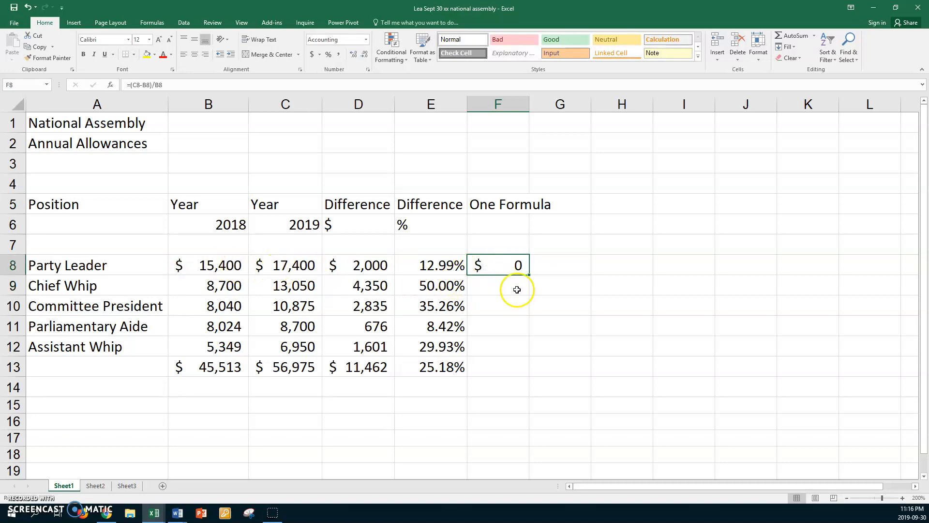
pyautogui.moveTo(530, 275); pyautogui.dragTo(527, 370)
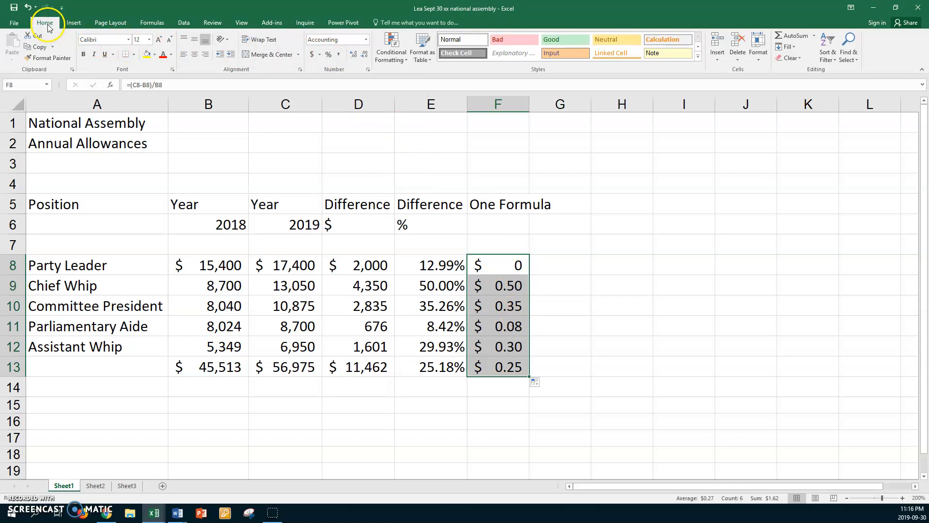
# - Format F8:F13 as percentages with two decimal places and AutoFit the width of column F
pyautogui.click(329, 54)
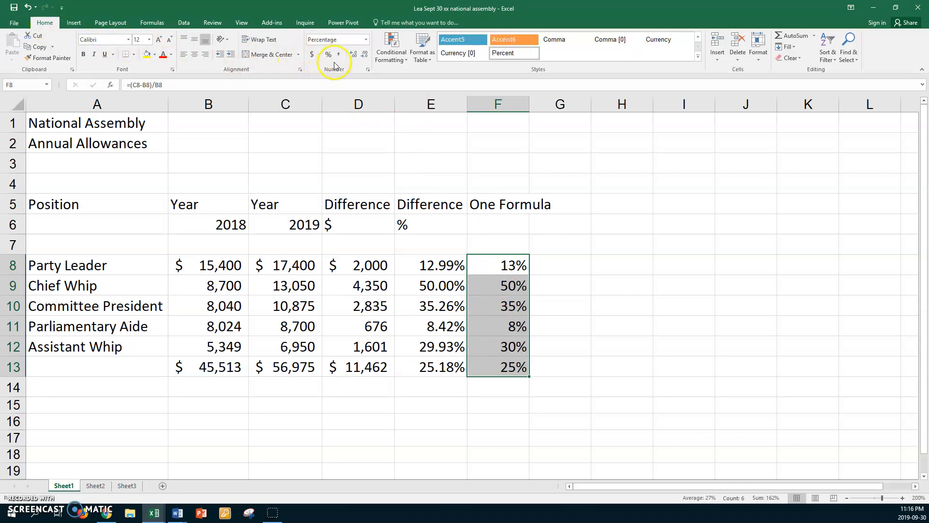
pyautogui.click(355, 54)
pyautogui.click(356, 54)
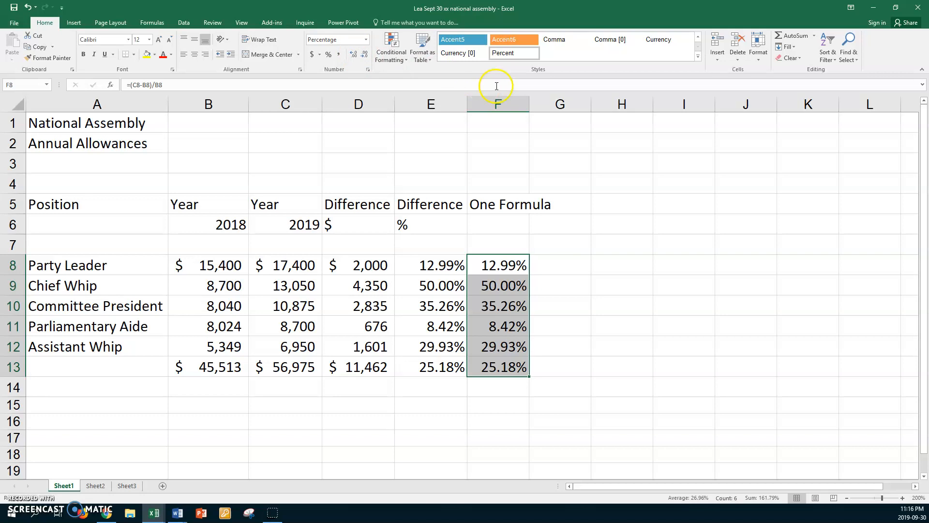
pyautogui.doubleClick(529, 102)
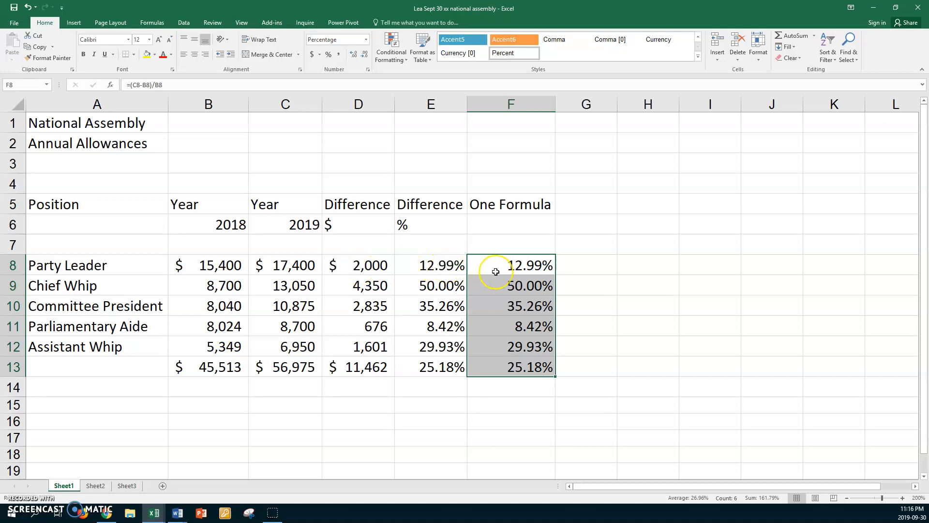
# - Display the worksheet's formulas to examine the One Formula column, and return to the normal value view
pyautogui.hotkey('ctrl', '`')
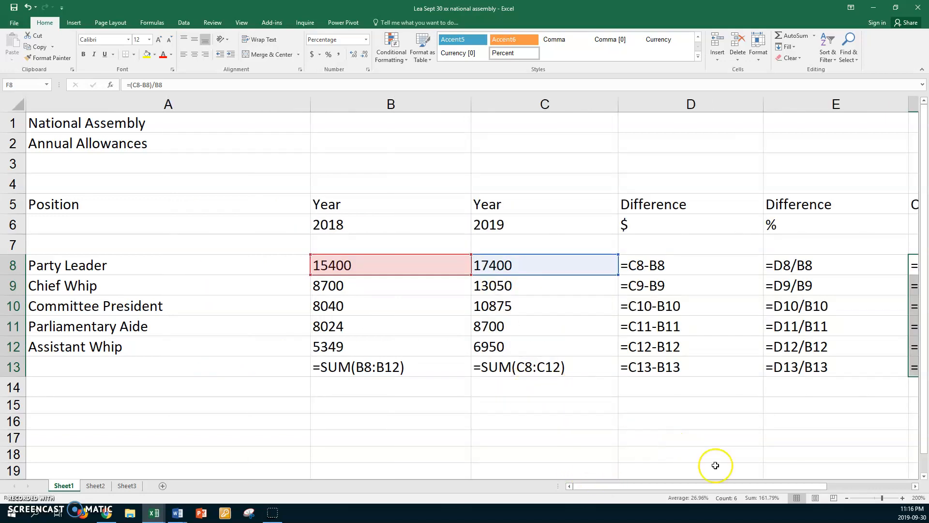
pyautogui.click(915, 486)
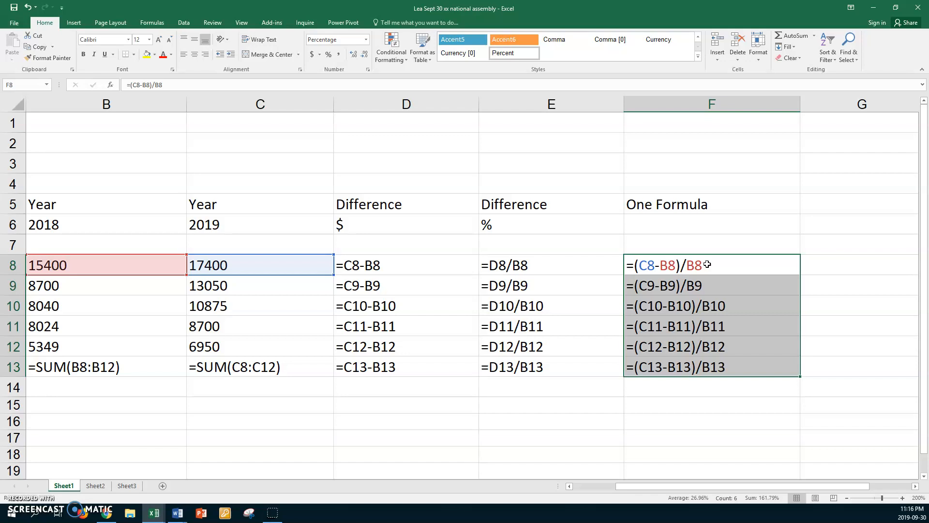
pyautogui.hotkey('ctrl', '`')
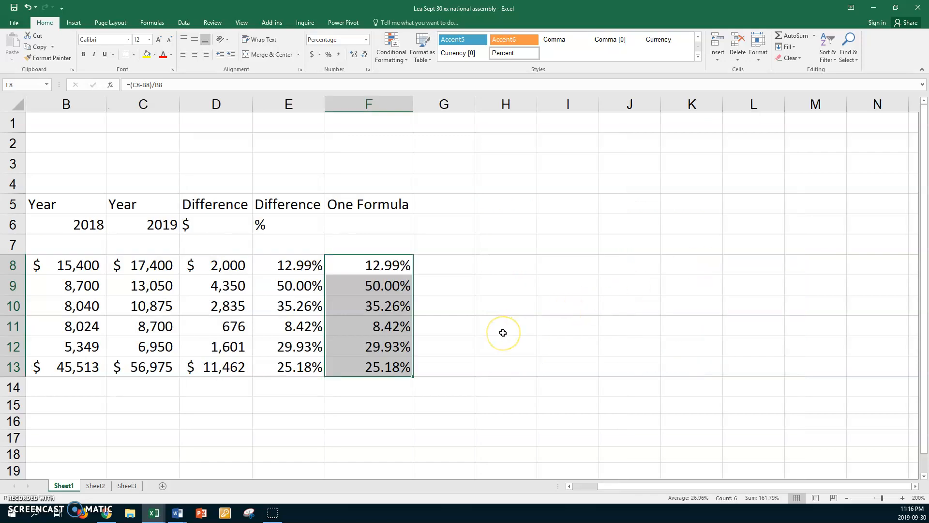
# - Merge and center the two title lines, National Assembly across A1:F1 and Annual Allowances across A2:F2
pyautogui.hotkey('ctrl', 'Home')
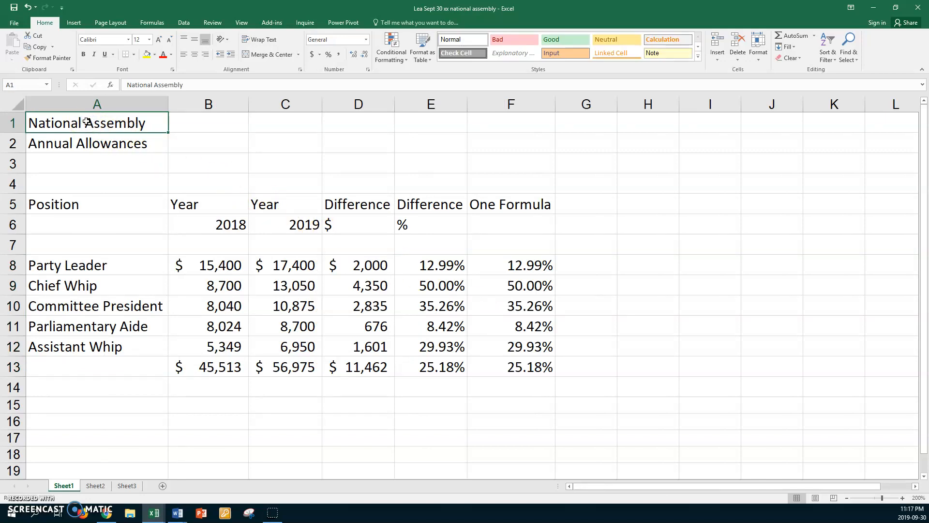
pyautogui.moveTo(498, 122); pyautogui.dragTo(473, 118)
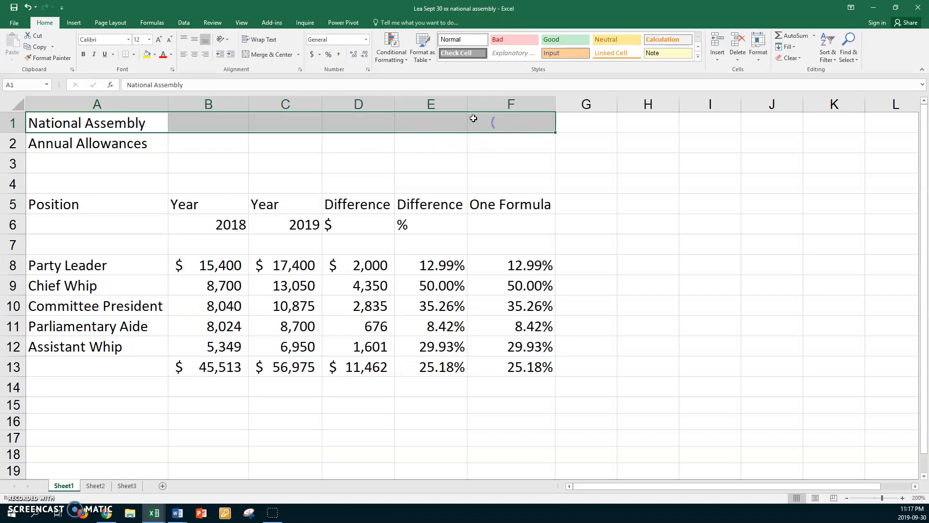
pyautogui.click(271, 55)
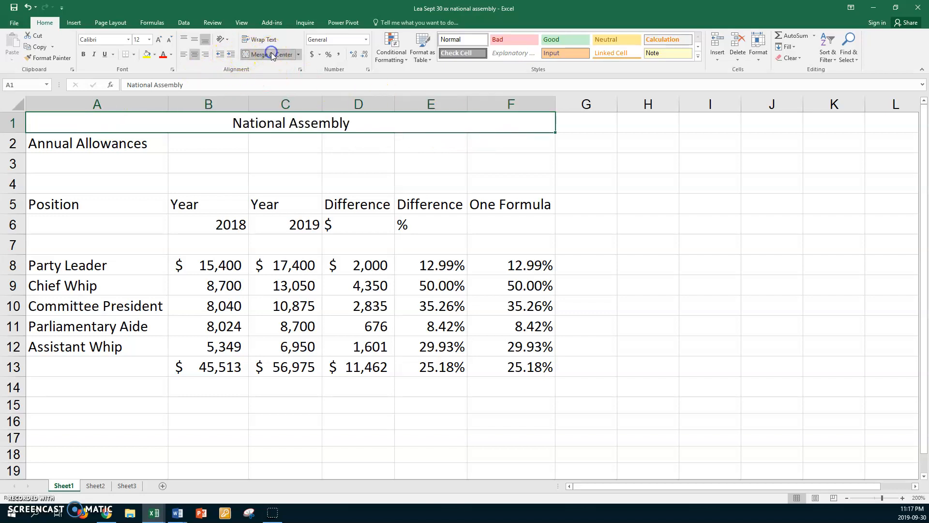
pyautogui.click(86, 143)
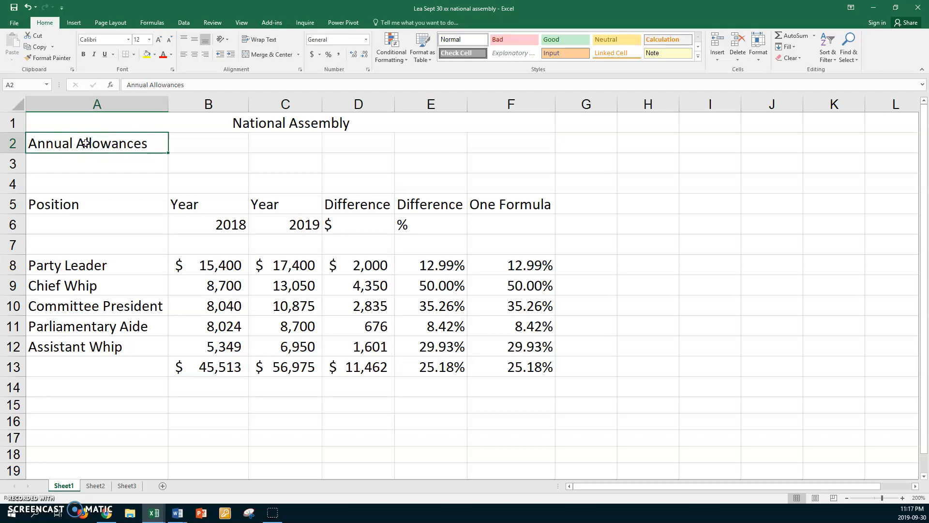
pyautogui.moveTo(85, 143); pyautogui.dragTo(503, 143)
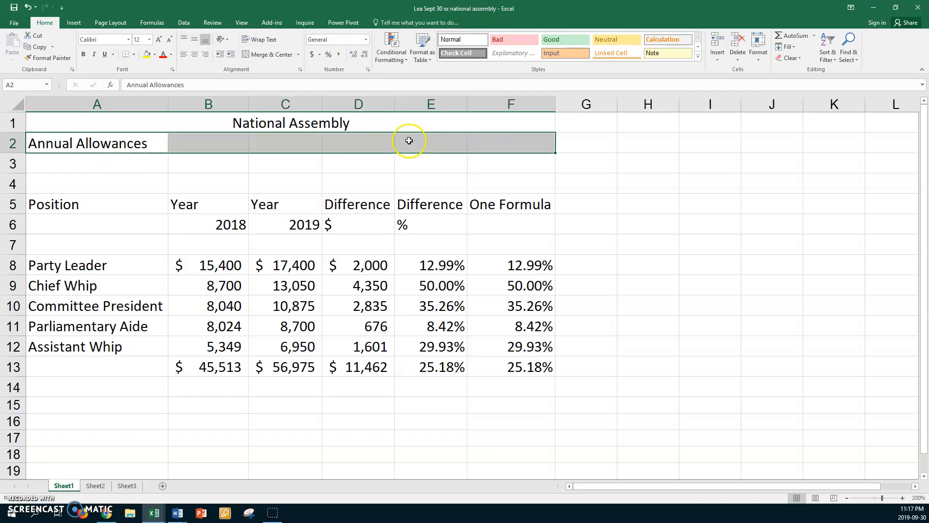
pyautogui.click(274, 54)
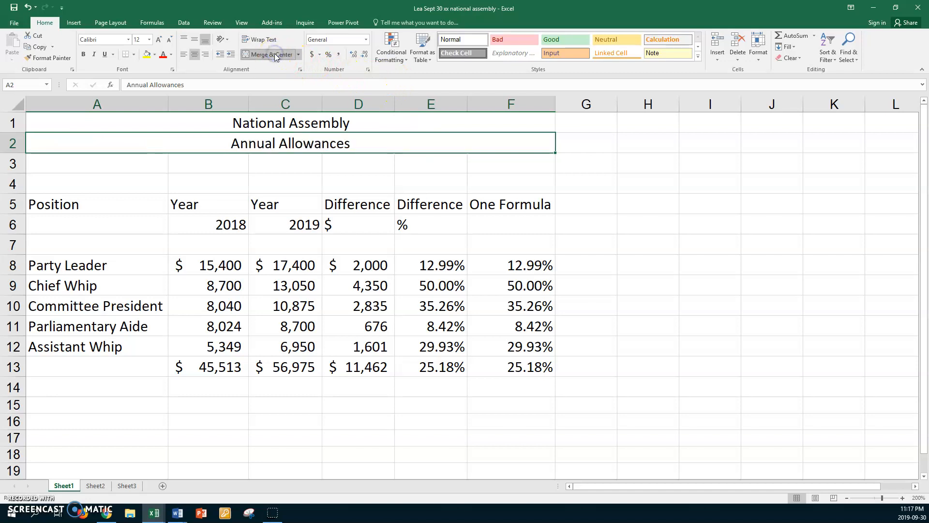
# - Increase the heights of rows 1 and 2 and fill the merged National Assembly title cell with the light tan theme color
pyautogui.moveTo(12, 131); pyautogui.dragTo(14, 169)
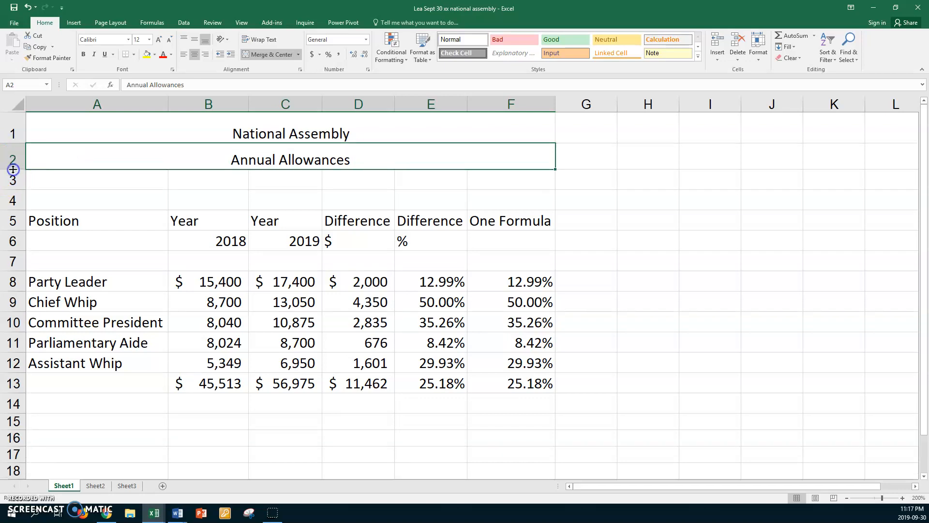
pyautogui.click(64, 131)
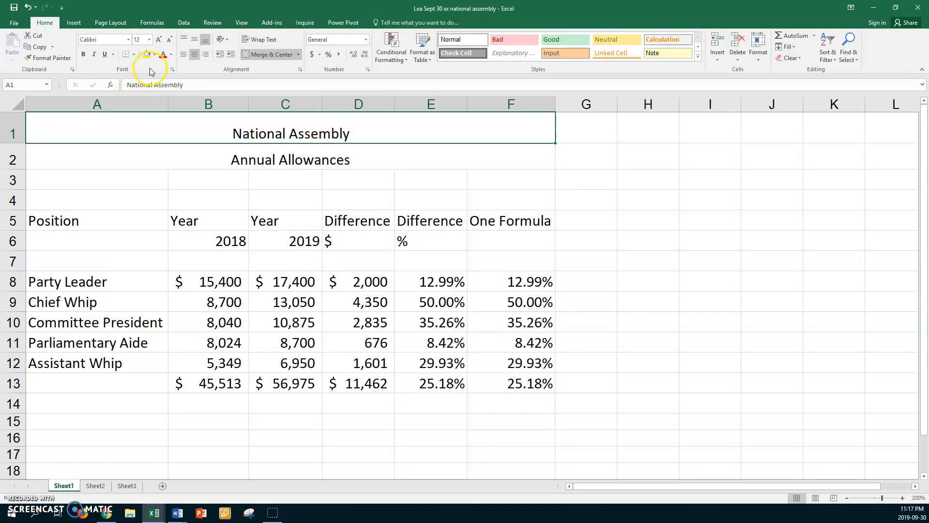
pyautogui.click(155, 54)
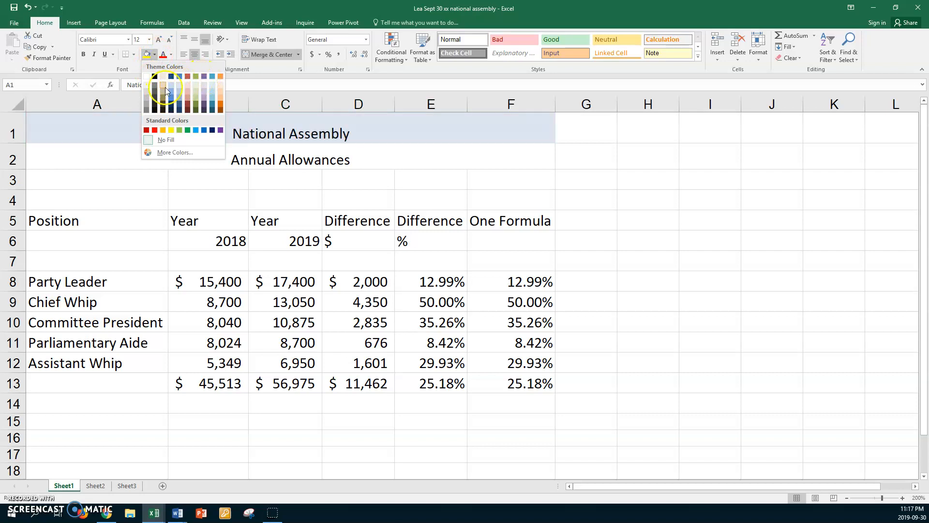
pyautogui.click(163, 77)
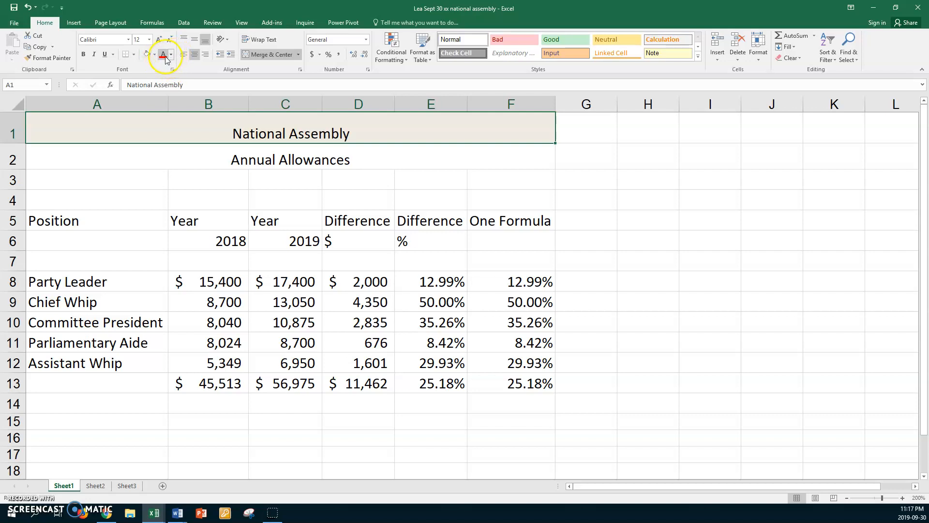
# - Make the National Assembly title text standard purple, bold and italic, and middle-align it vertically
pyautogui.click(171, 55)
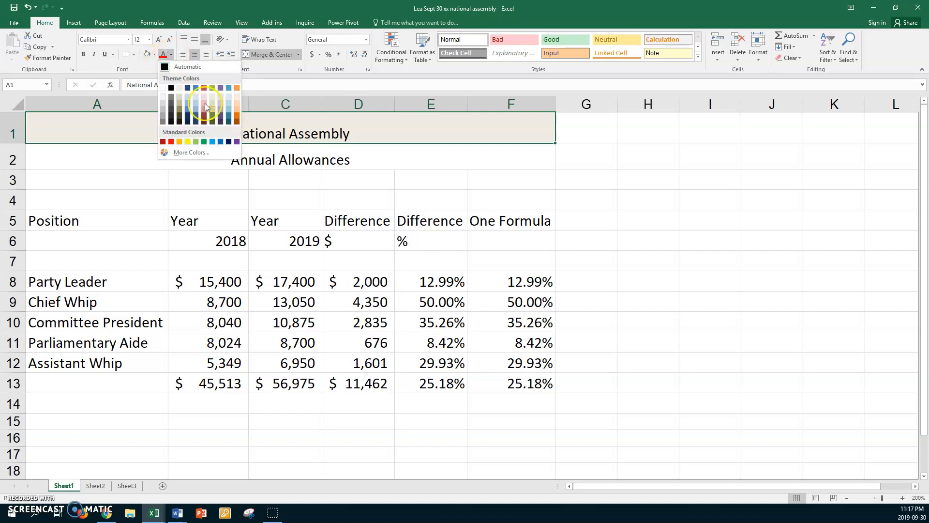
pyautogui.click(237, 142)
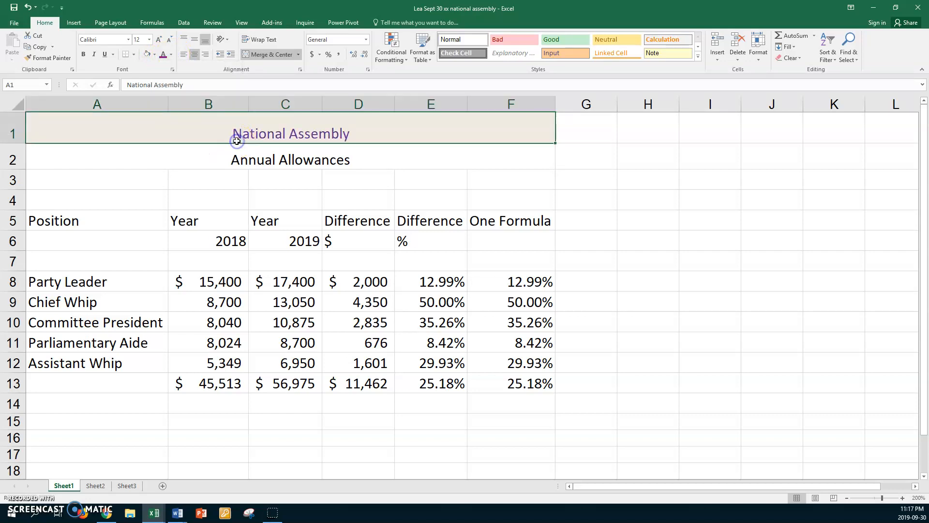
pyautogui.click(84, 55)
pyautogui.click(94, 55)
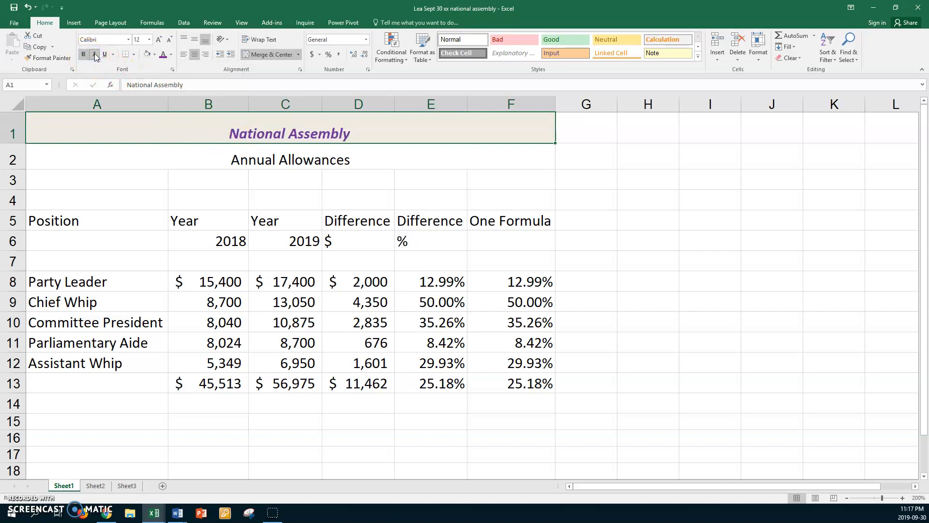
pyautogui.click(194, 39)
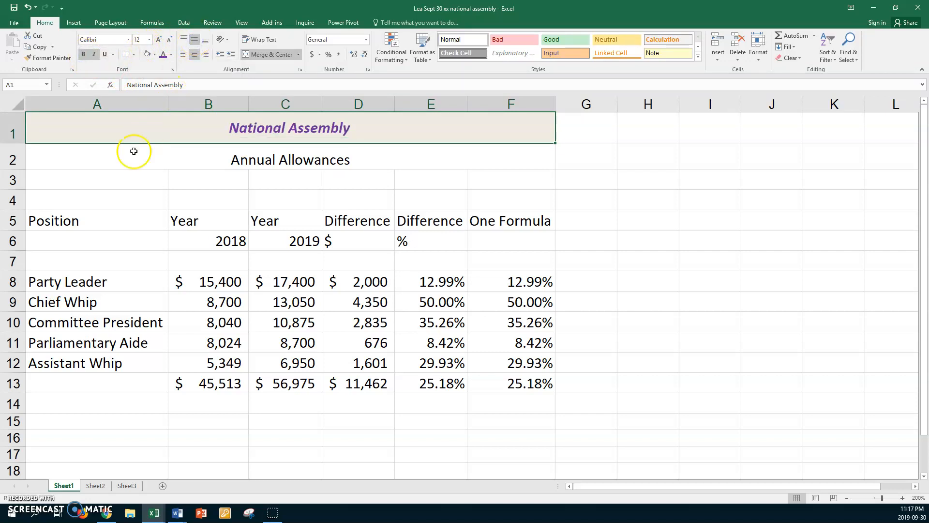
# - Color the Annual Allowances title text with the standard purple
pyautogui.click(85, 158)
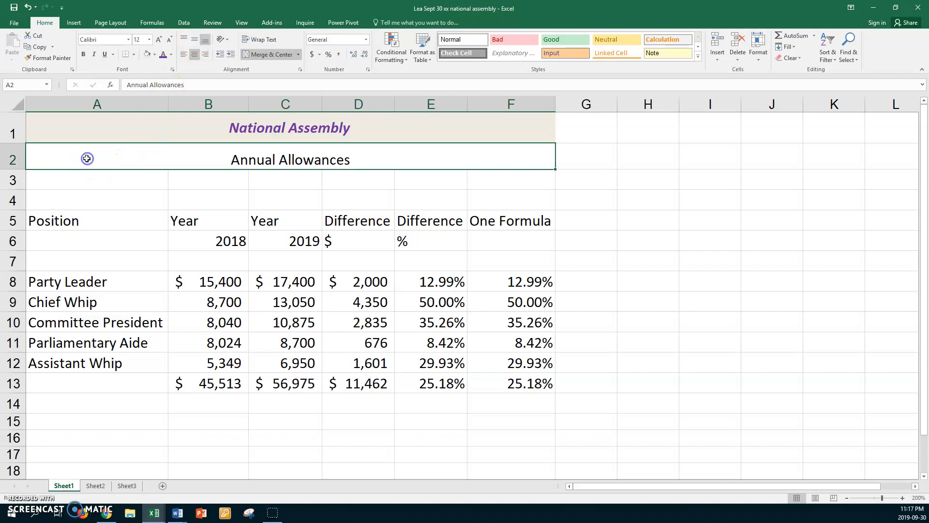
pyautogui.click(170, 55)
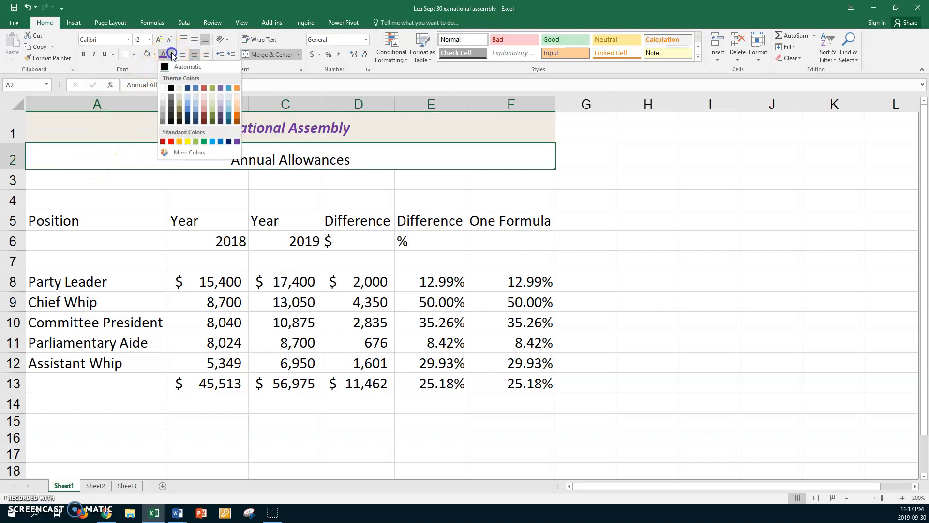
pyautogui.click(212, 95)
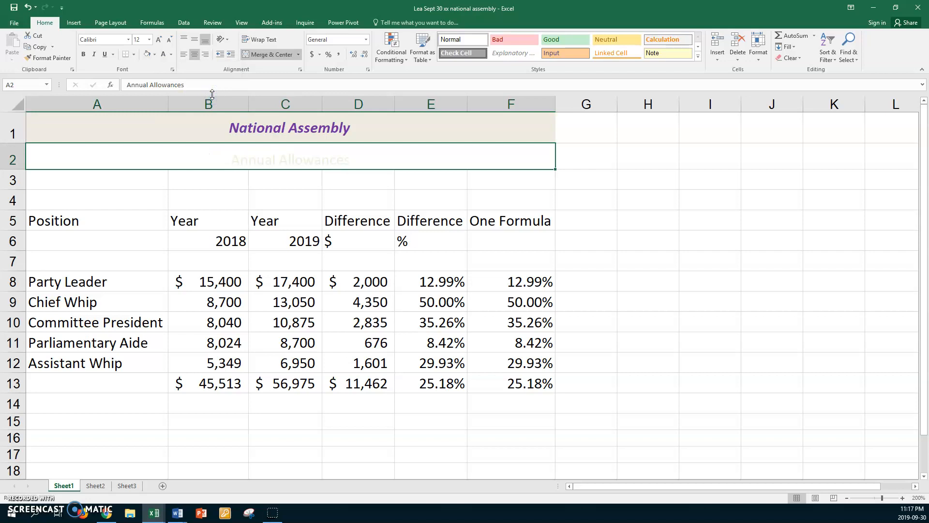
pyautogui.click(171, 54)
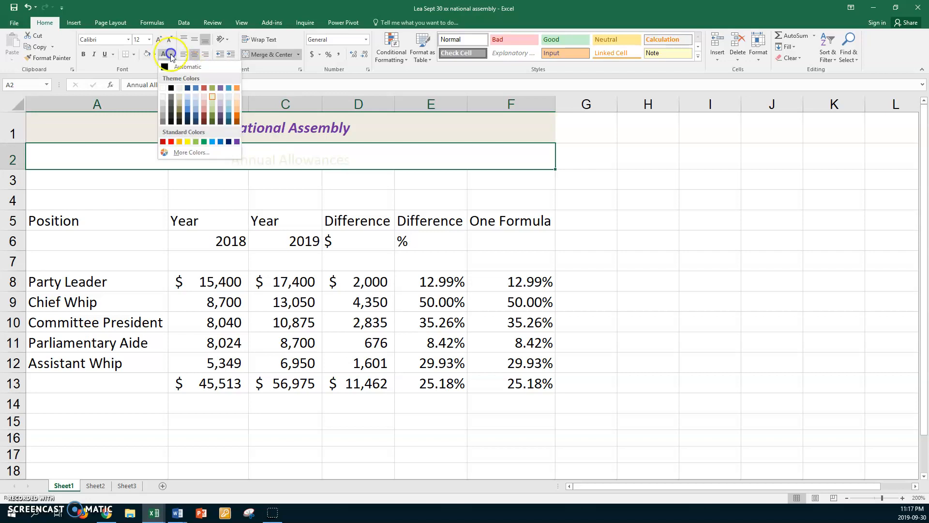
pyautogui.click(237, 142)
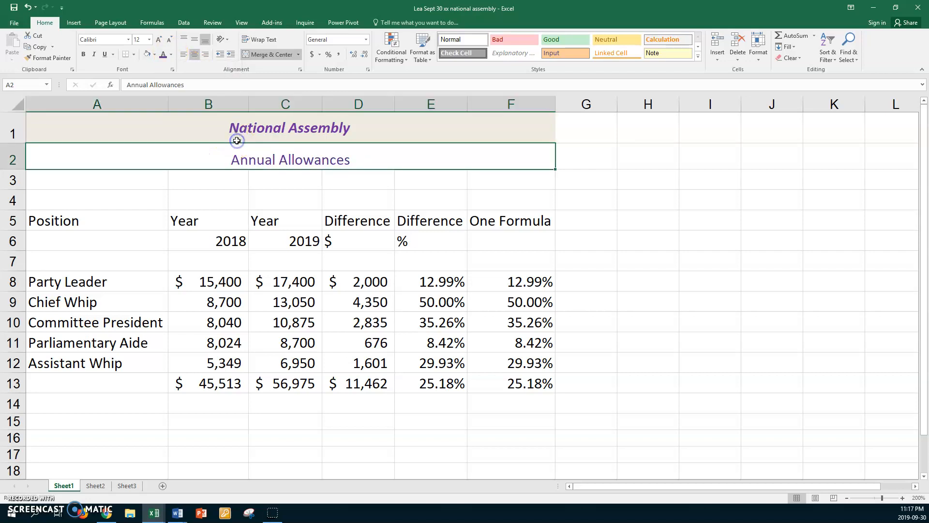
# - Fill the merged Annual Allowances title cell with the lightest red theme color and make its text bold and italic
pyautogui.click(156, 56)
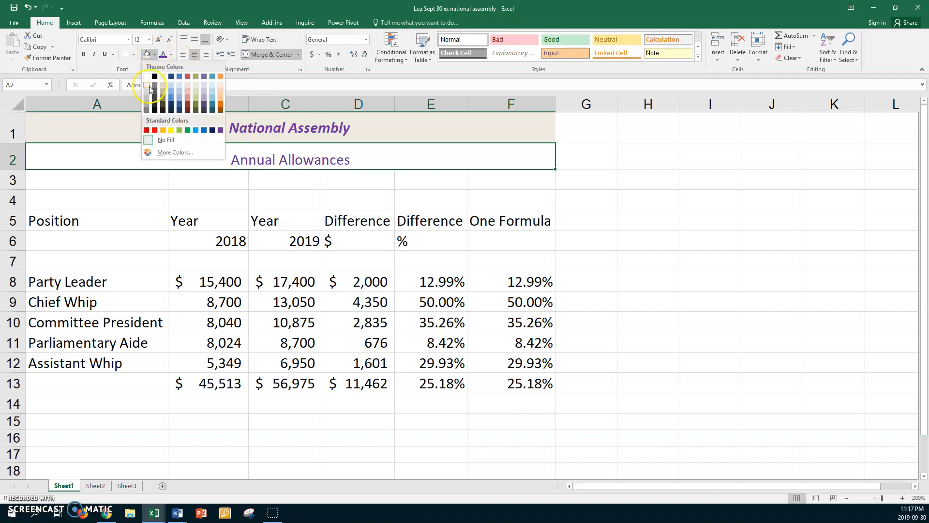
pyautogui.click(187, 85)
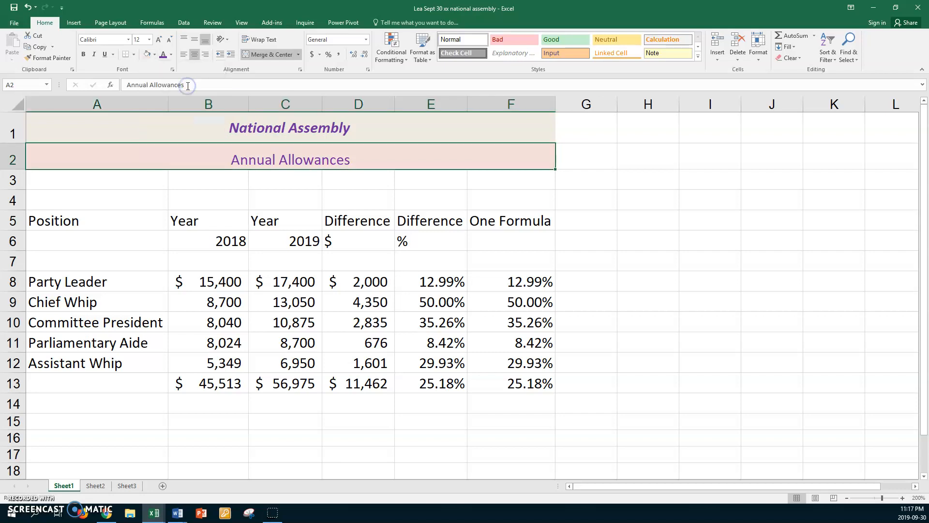
pyautogui.click(83, 55)
pyautogui.click(94, 54)
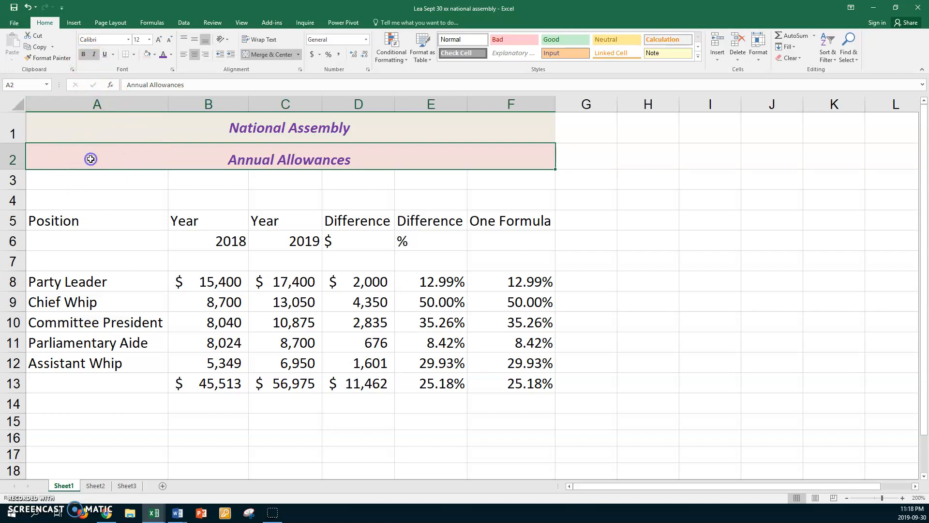
pyautogui.click(79, 184)
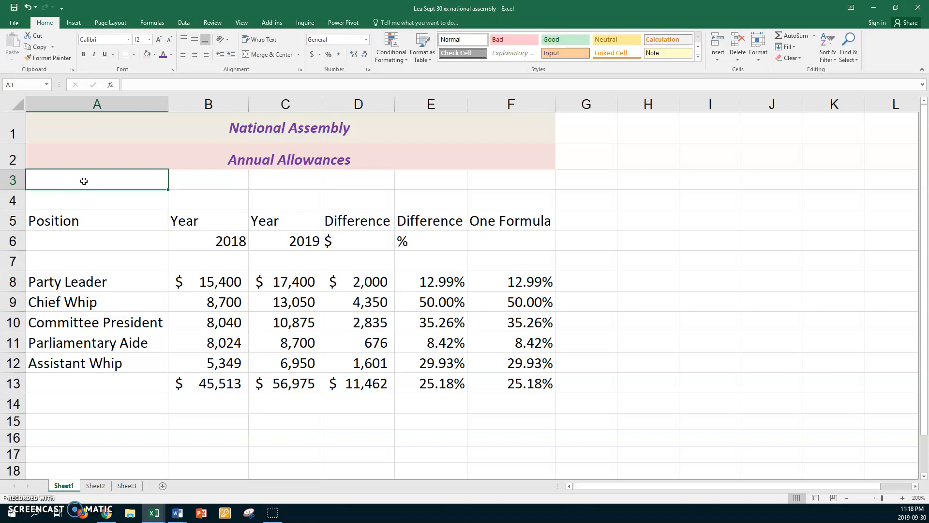
# - Open the print preview's Page Setup and check the gridlines and row and column headings print options
pyautogui.click(15, 23)
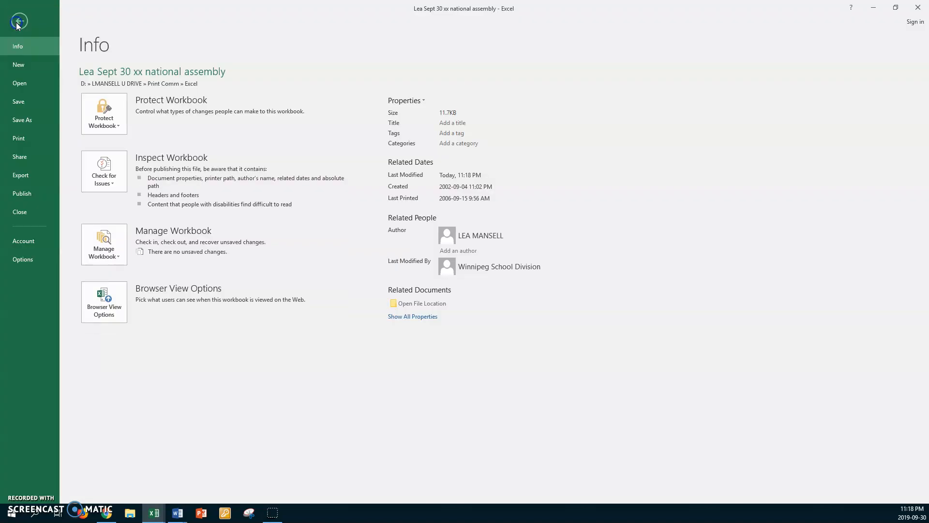
pyautogui.click(20, 138)
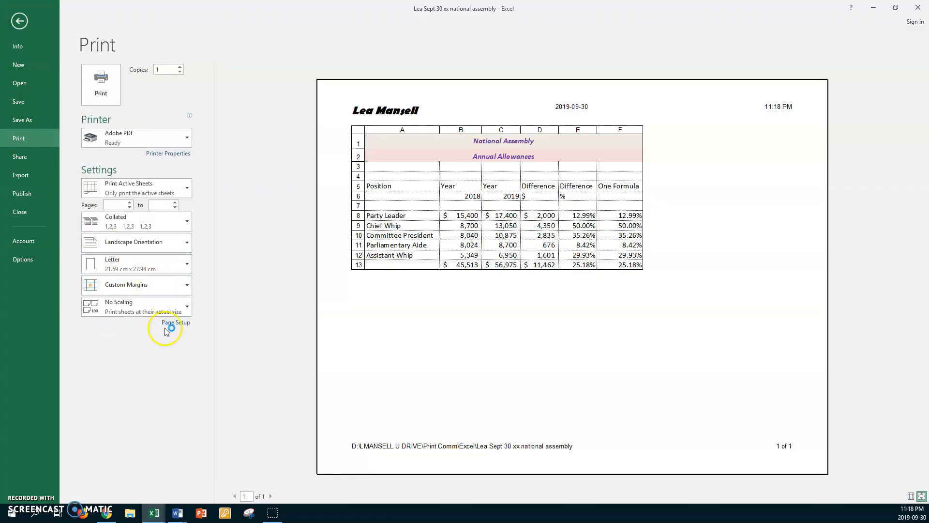
pyautogui.click(171, 322)
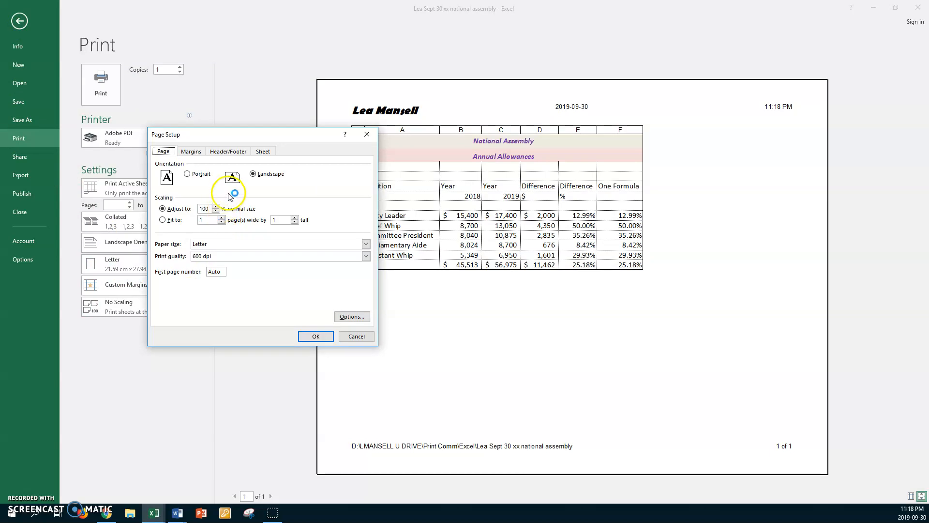
pyautogui.click(265, 152)
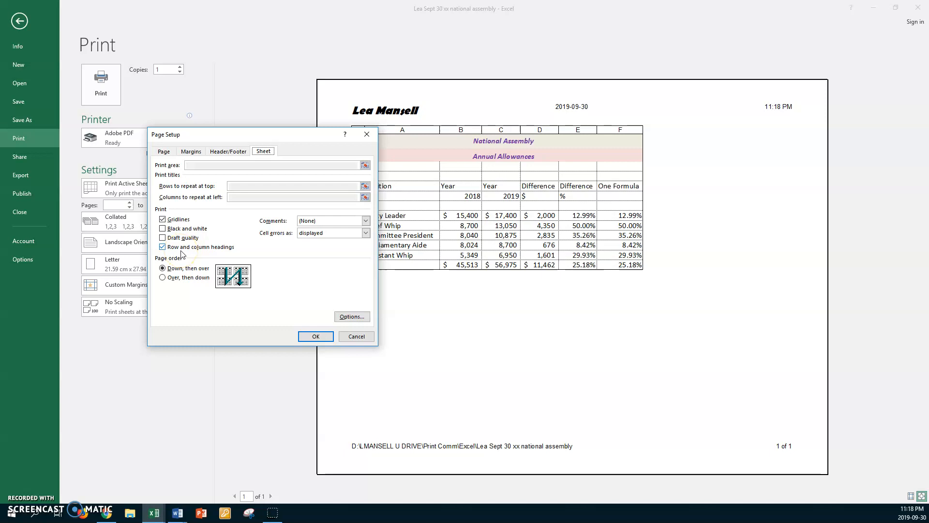
# - In the custom header's center section, add the time code on a second line below the date
pyautogui.click(219, 152)
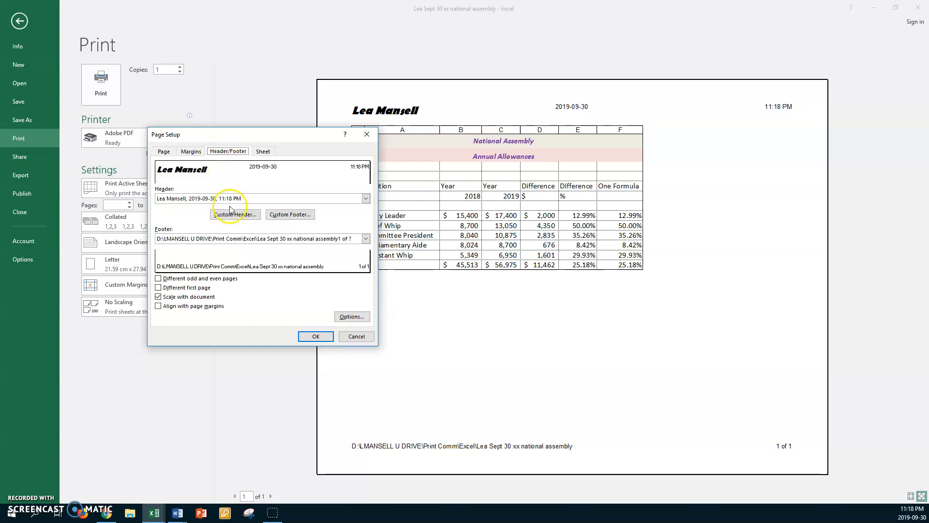
pyautogui.click(235, 215)
pyautogui.moveTo(183, 265)
pyautogui.mouseDown()
pyautogui.moveTo(228, 266)
pyautogui.moveTo(93, 266)
pyautogui.moveTo(180, 264)
pyautogui.mouseUp()
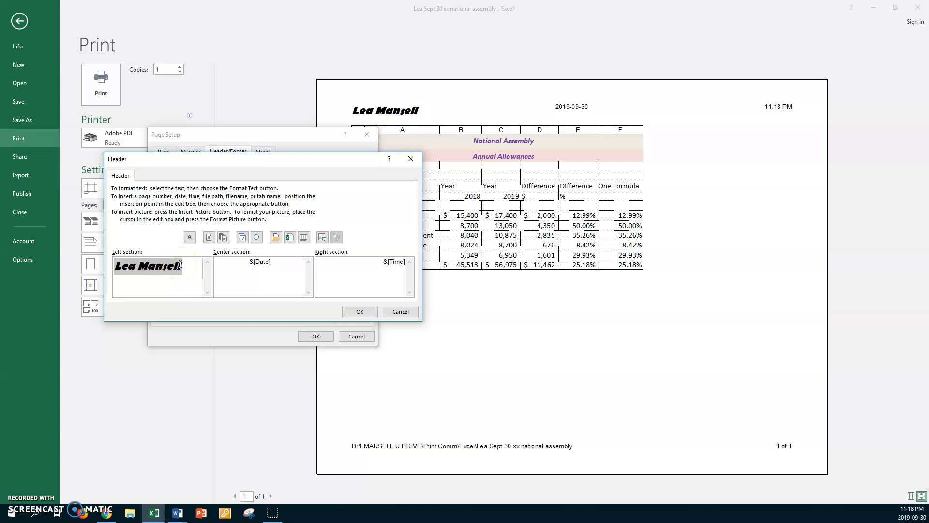
pyautogui.click(281, 262)
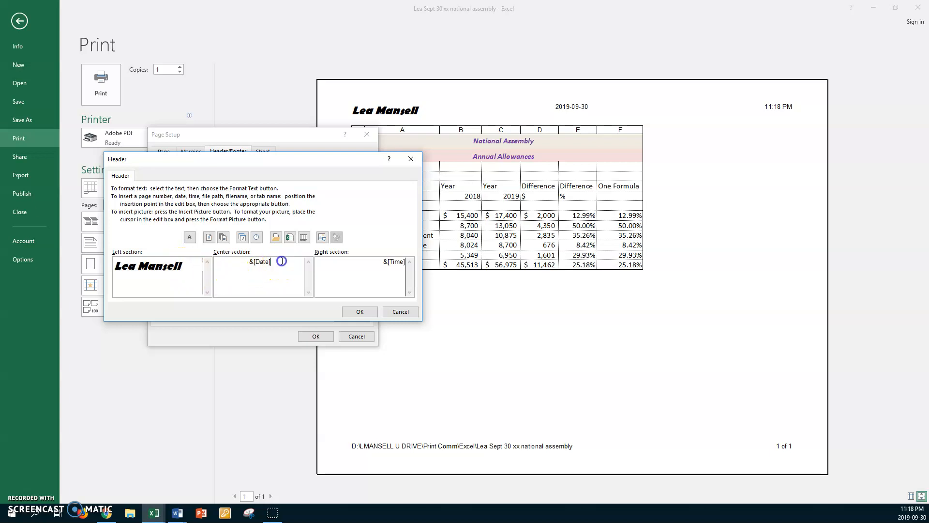
pyautogui.press('Return')
pyautogui.click(256, 237)
# - Replace the time in the header's right section with the sheet name and, on a second line, &[Page] of &[Pages], and accept the header
pyautogui.click(383, 264)
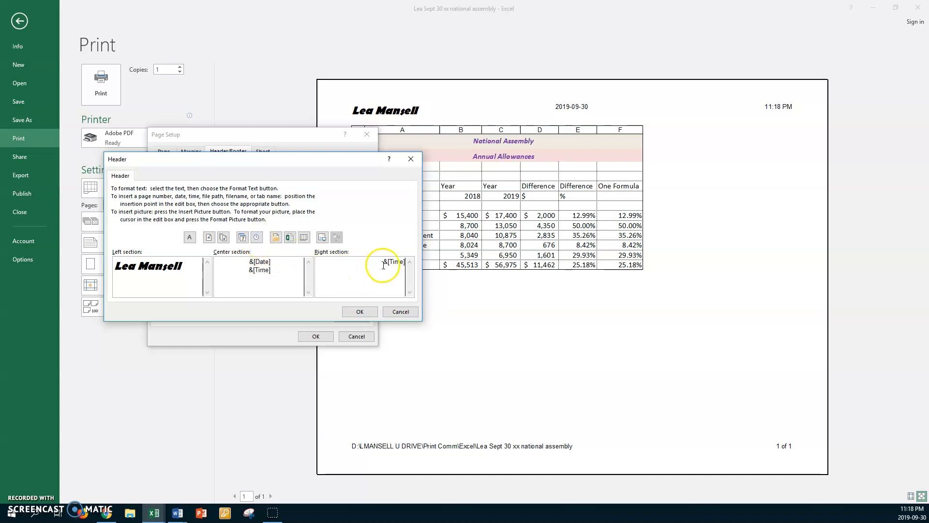
pyautogui.moveTo(383, 265); pyautogui.dragTo(405, 261)
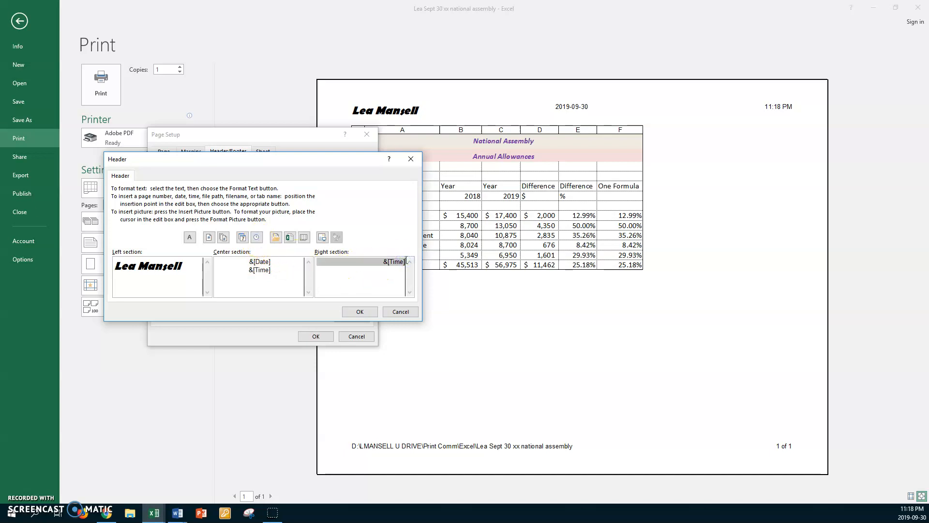
pyautogui.press('Delete')
pyautogui.click(304, 237)
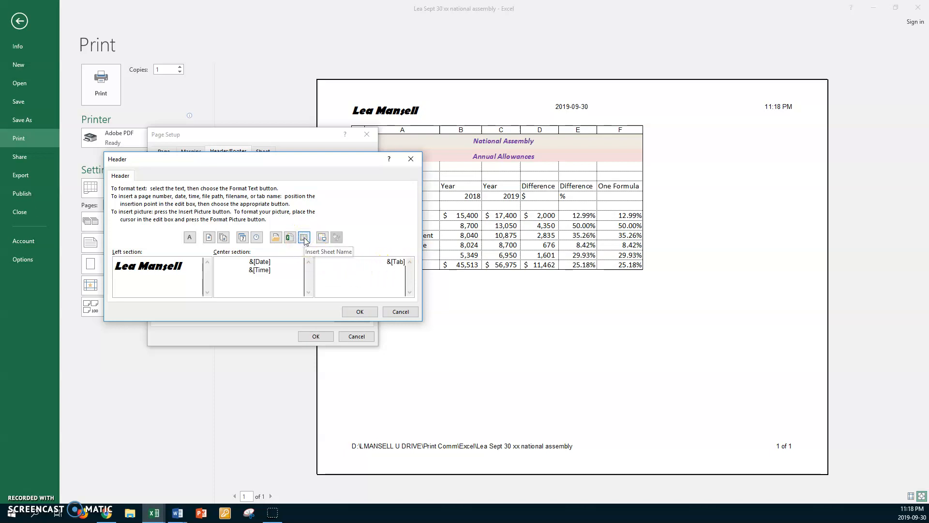
pyautogui.click(211, 239)
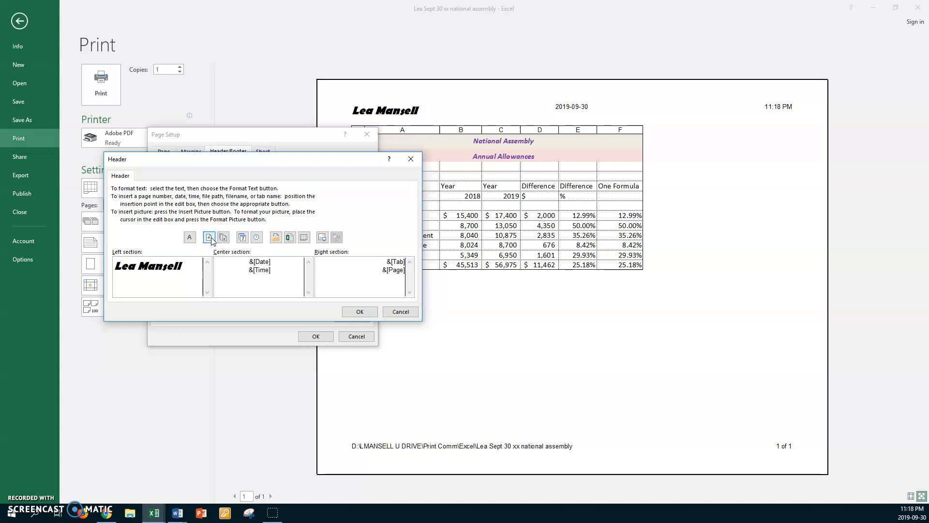
pyautogui.write('of')
pyautogui.click(223, 238)
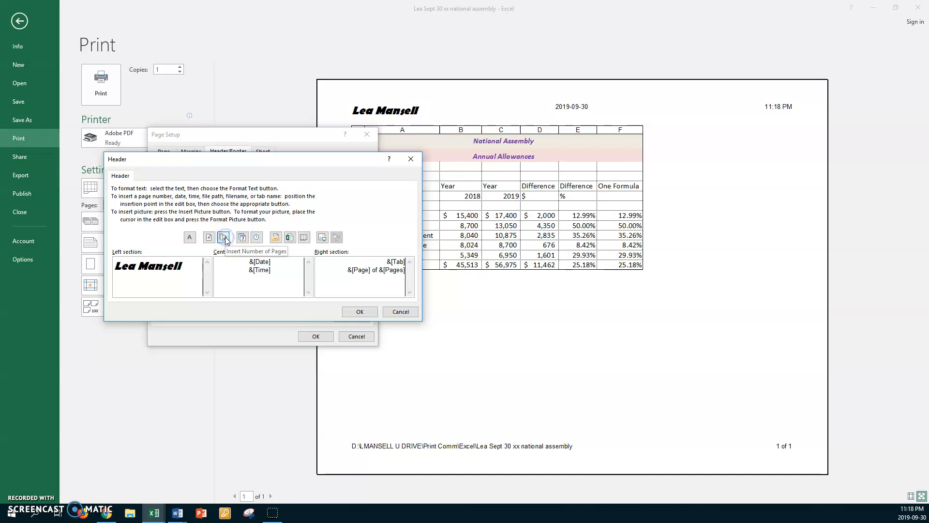
pyautogui.click(353, 315)
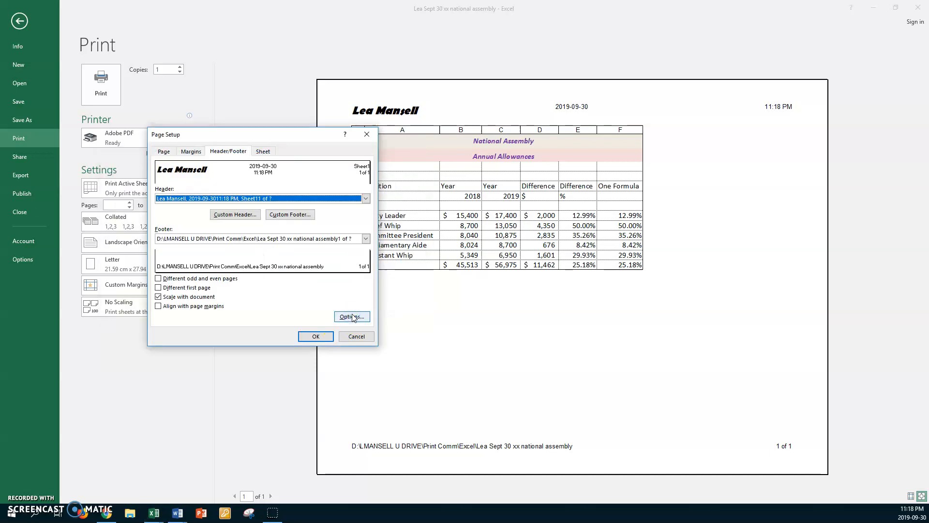
# - Delete the page numbering from the right section of the custom footer
pyautogui.click(299, 215)
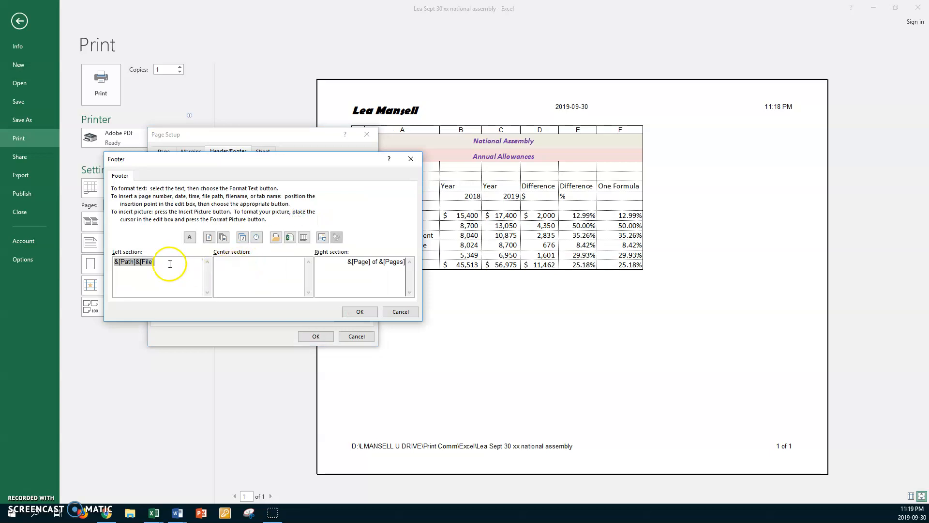
pyautogui.moveTo(342, 262); pyautogui.dragTo(406, 262)
pyautogui.click(406, 261)
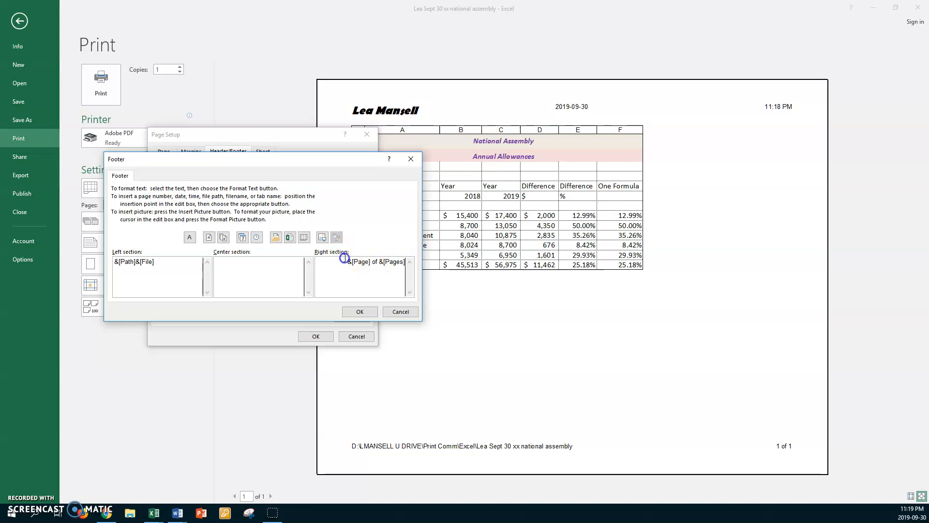
pyautogui.moveTo(321, 259); pyautogui.dragTo(401, 266)
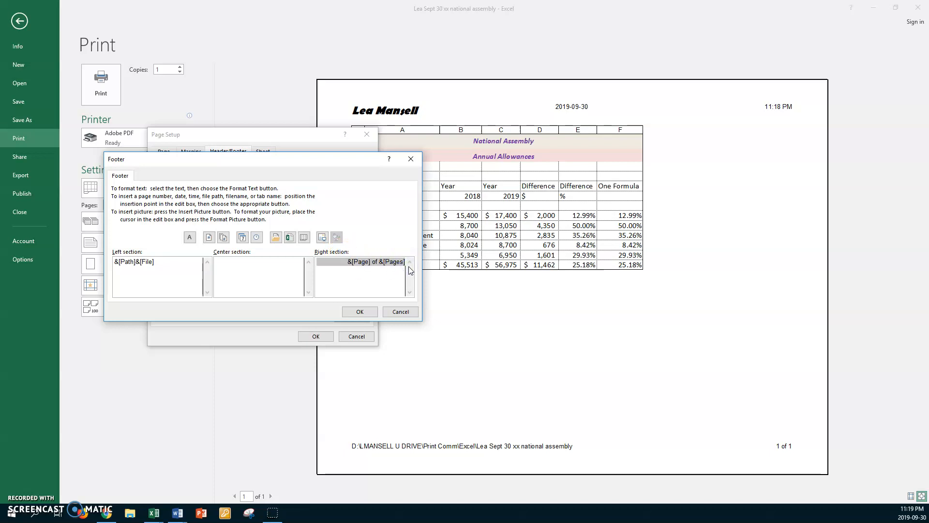
pyautogui.press('Delete')
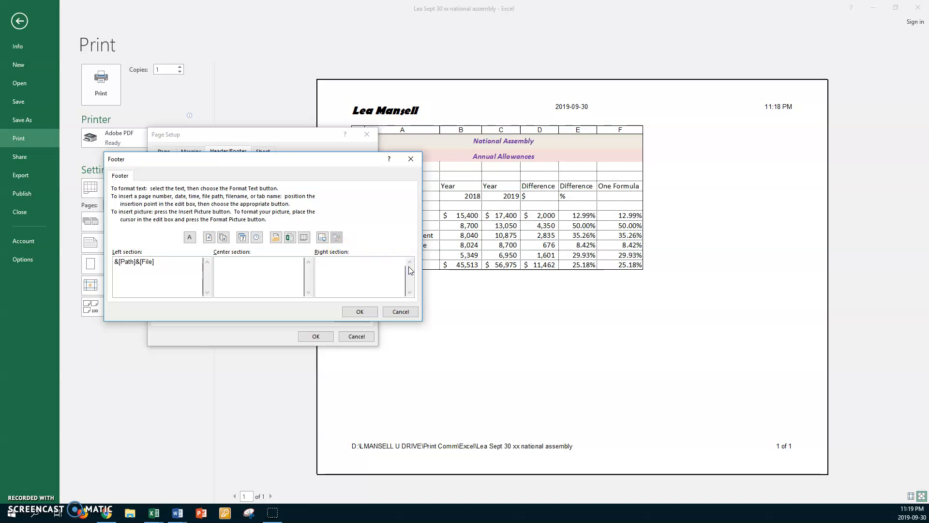
# - Search Bing images for "wages" and insert the first result, the carved WAGES picture, into the footer's right section
pyautogui.click(322, 237)
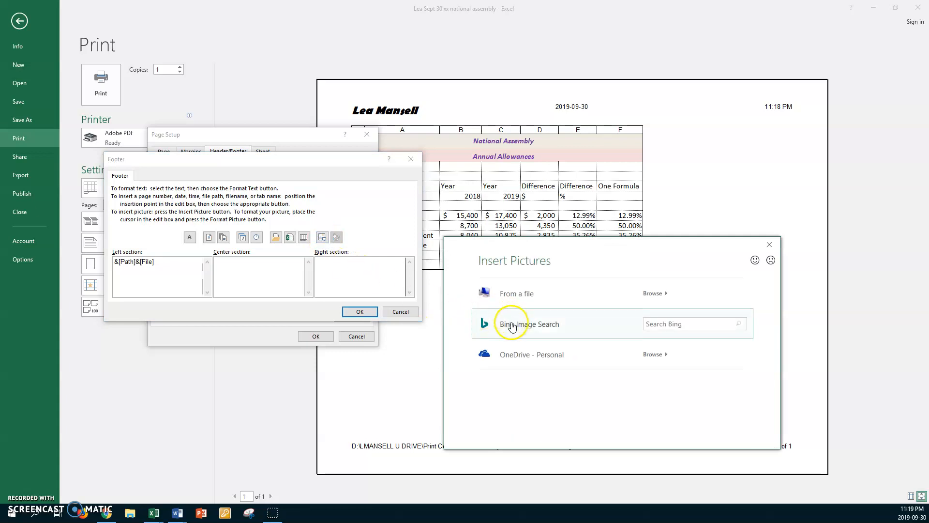
pyautogui.click(508, 322)
pyautogui.click(500, 277)
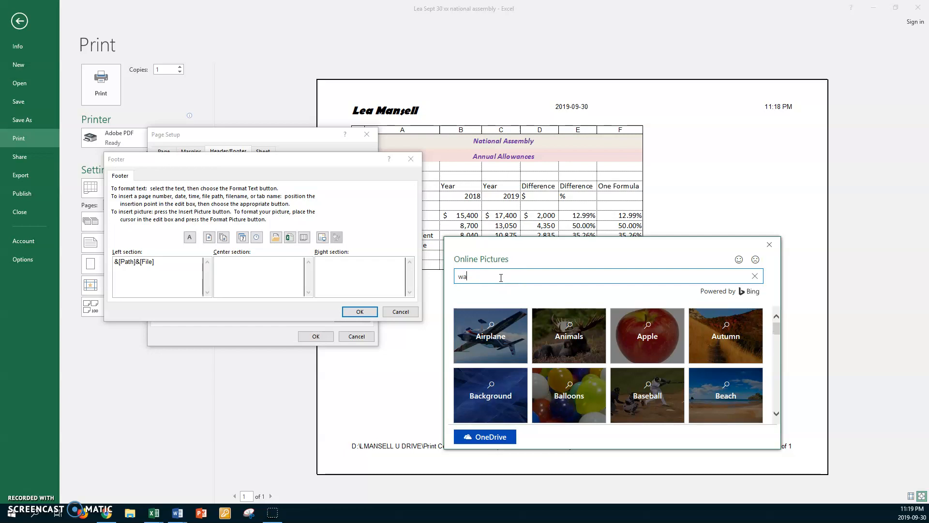
pyautogui.press('Return')
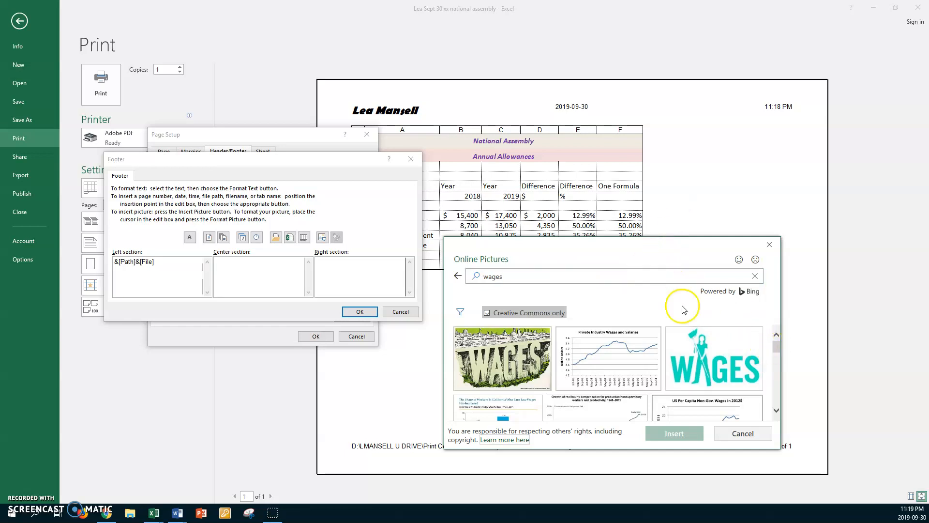
pyautogui.click(776, 410)
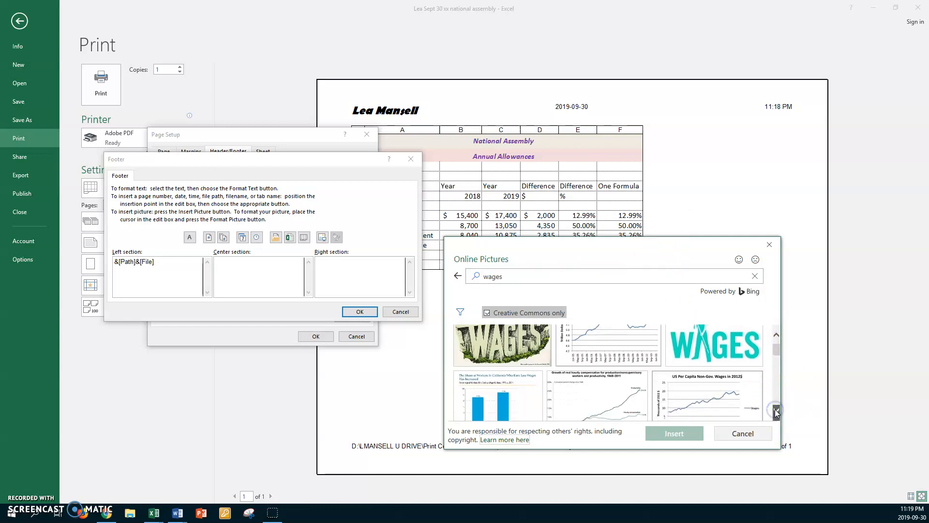
pyautogui.click(776, 412)
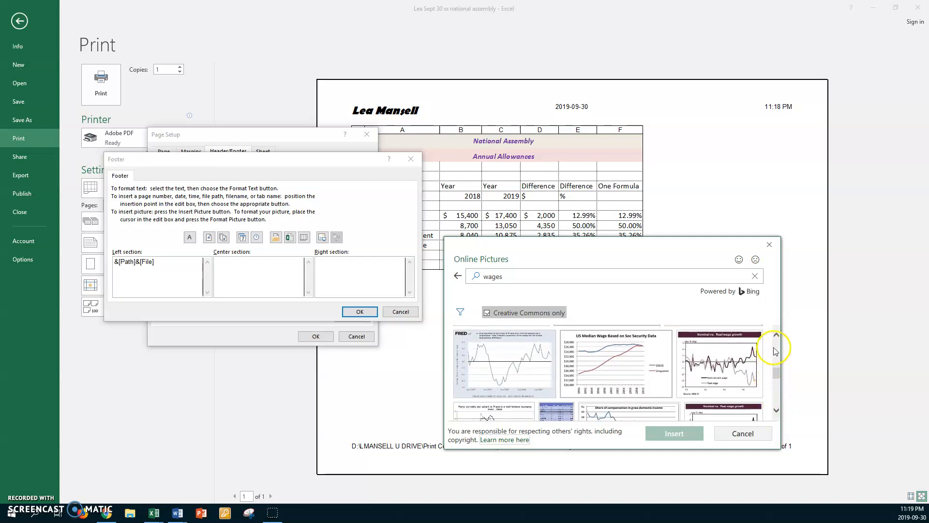
pyautogui.click(775, 335)
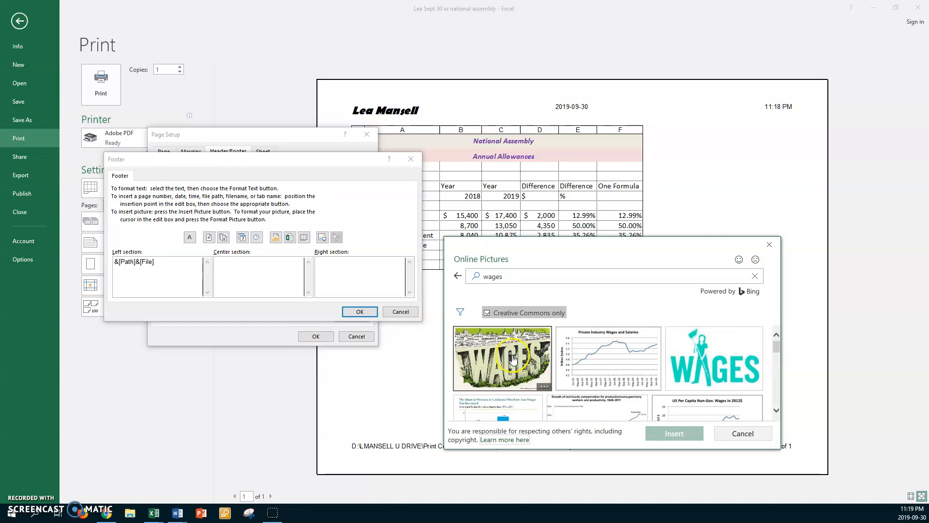
pyautogui.click(509, 360)
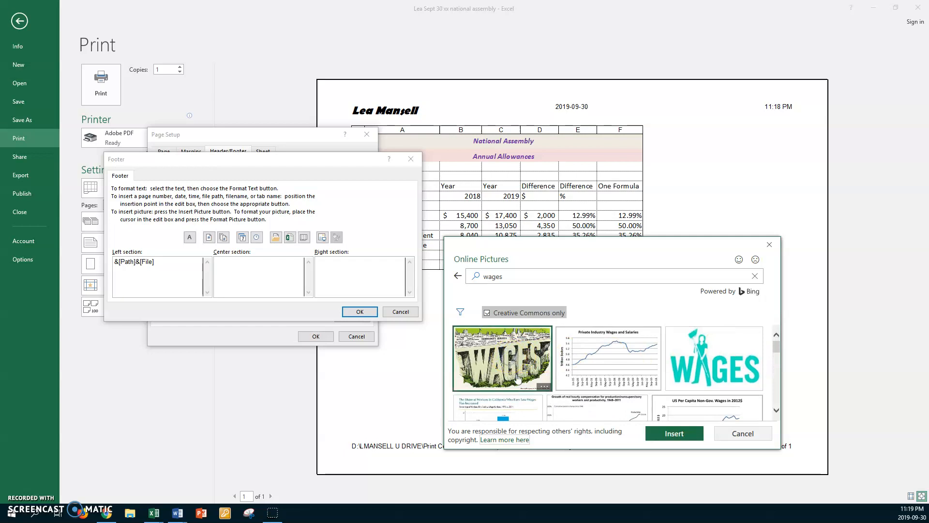
pyautogui.click(668, 435)
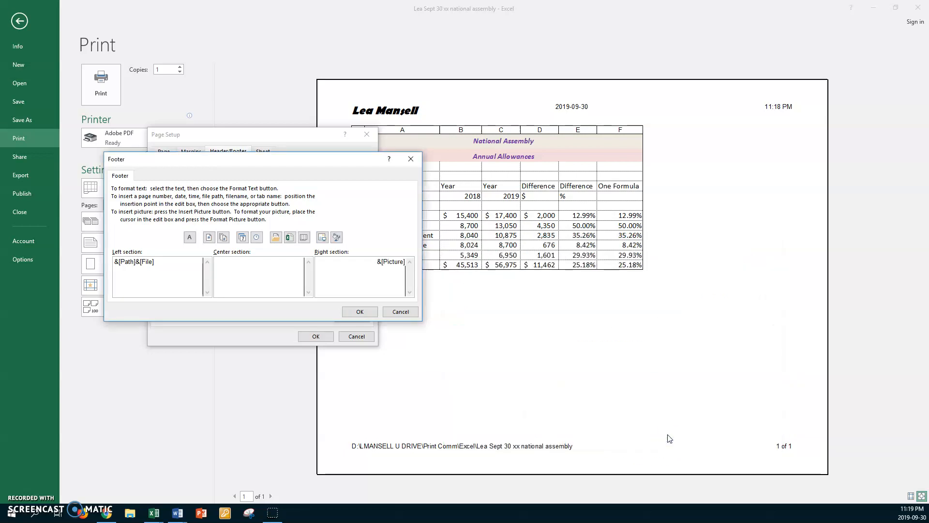
# - Scale the footer picture to 40% height and width with the aspect ratio locked, and accept the footer and page setup
pyautogui.moveTo(366, 262); pyautogui.dragTo(403, 261)
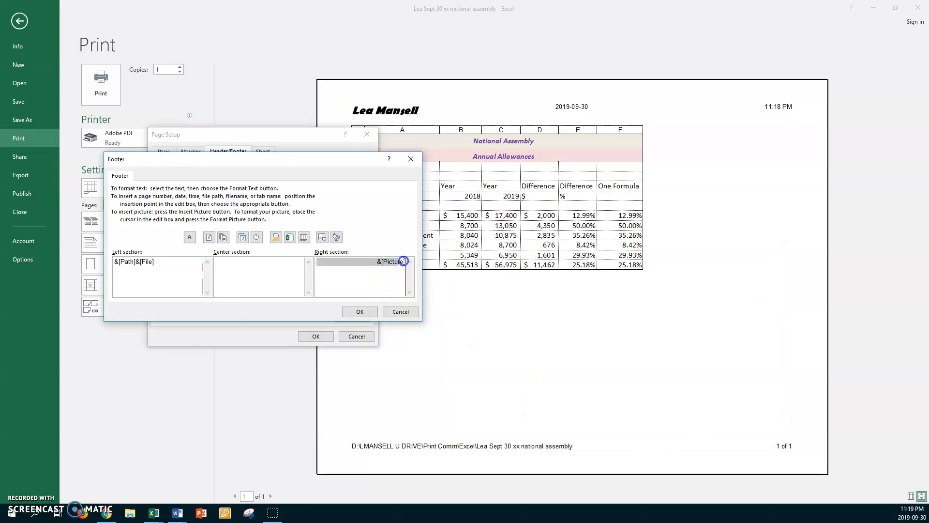
pyautogui.click(336, 237)
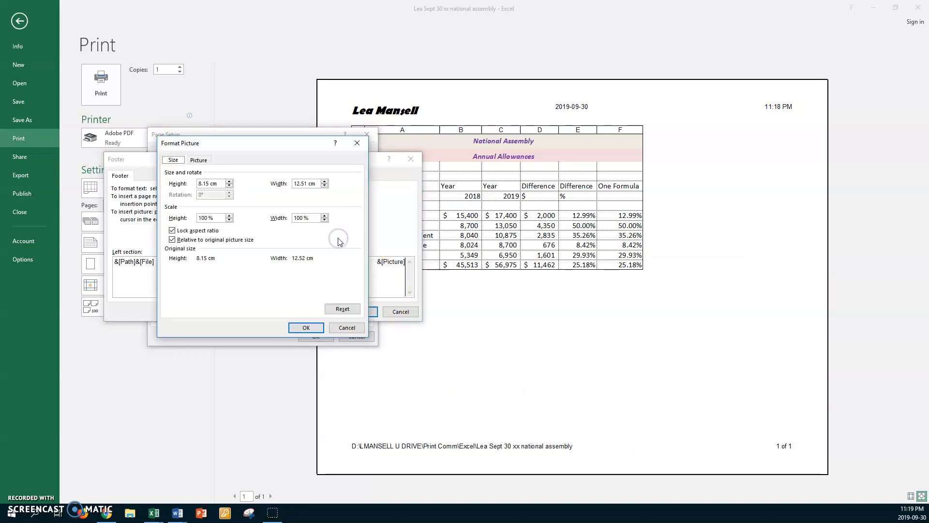
pyautogui.click(200, 217)
pyautogui.click(207, 219)
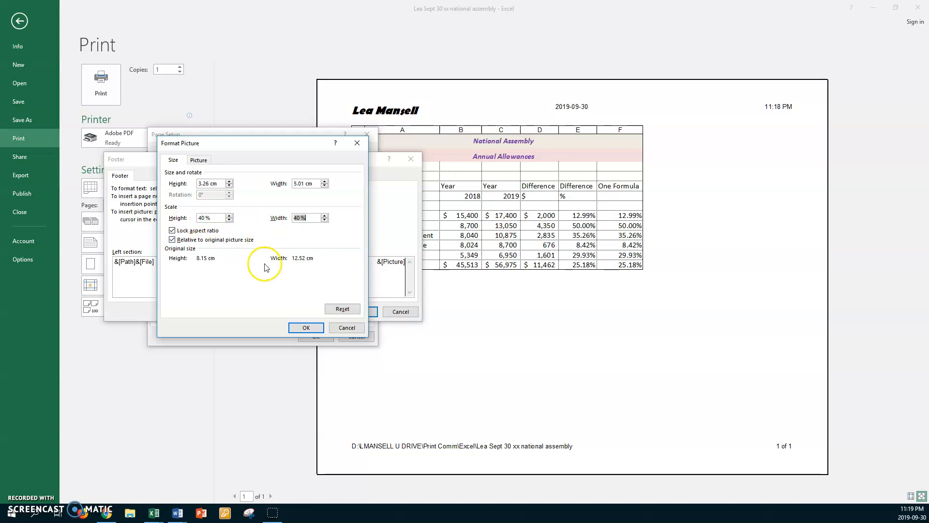
pyautogui.click(306, 328)
pyautogui.click(349, 312)
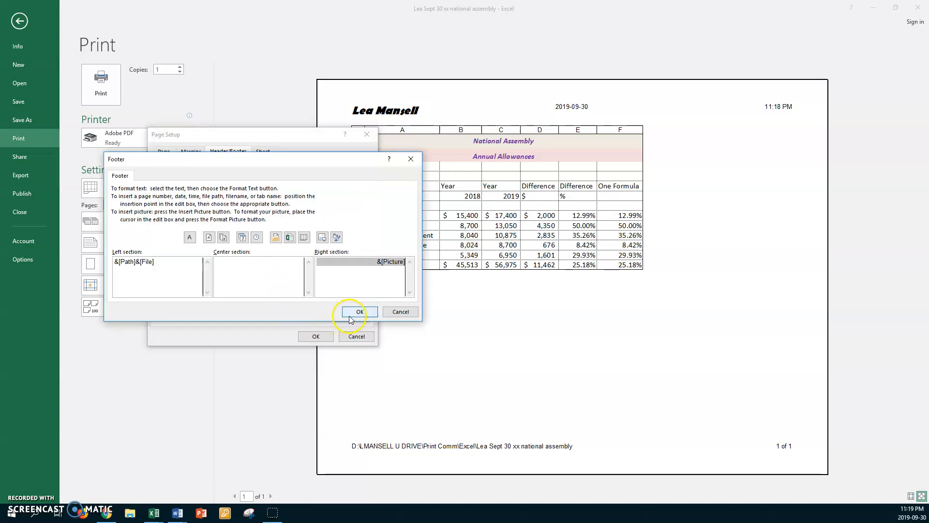
pyautogui.click(321, 334)
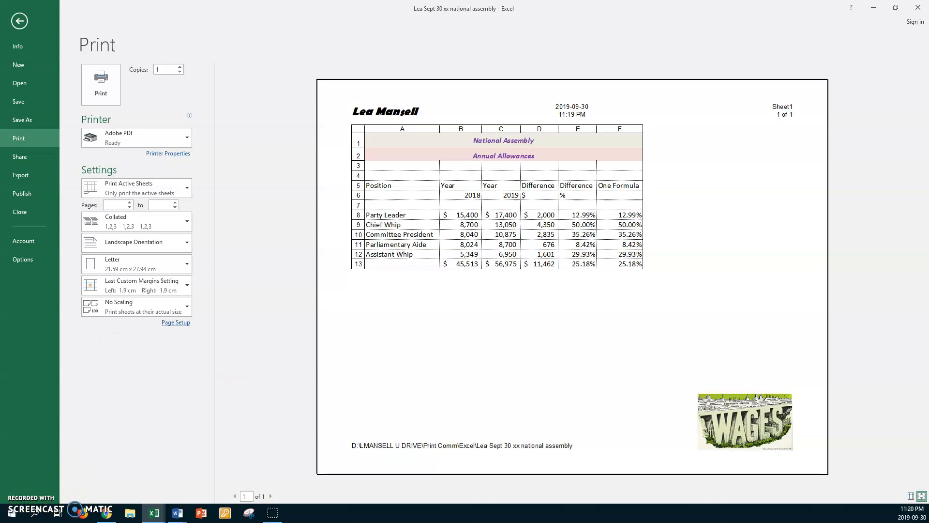
pyautogui.hotkey('alt', 'p')
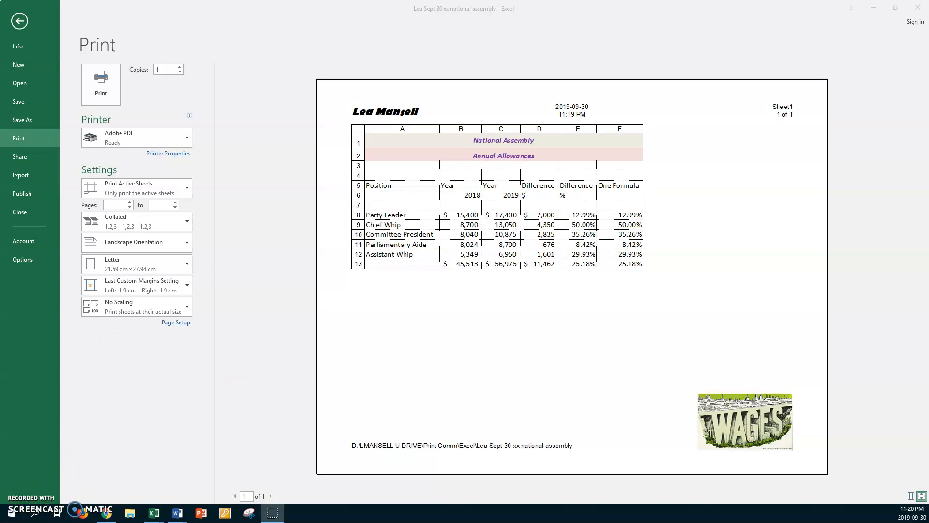